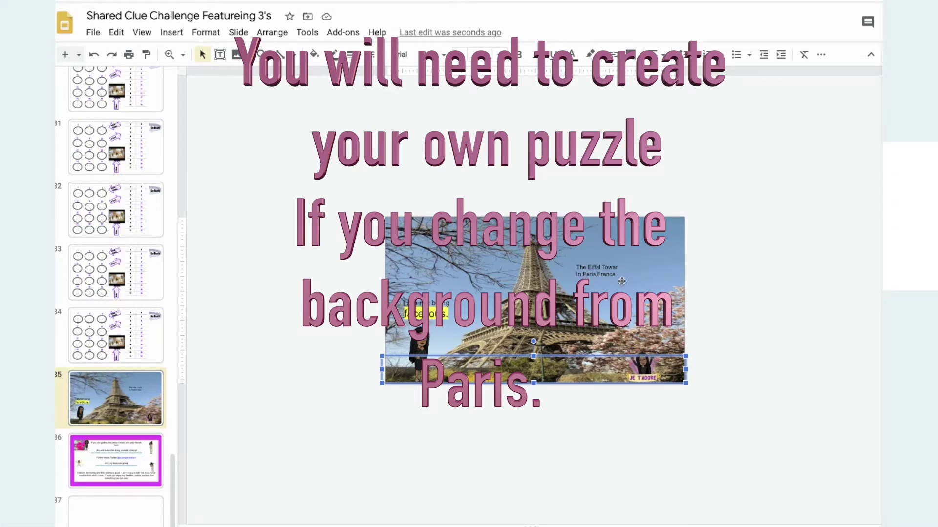
Select the Eiffel Tower background picture and the text box along its bottom edge.
left_click(596, 277)
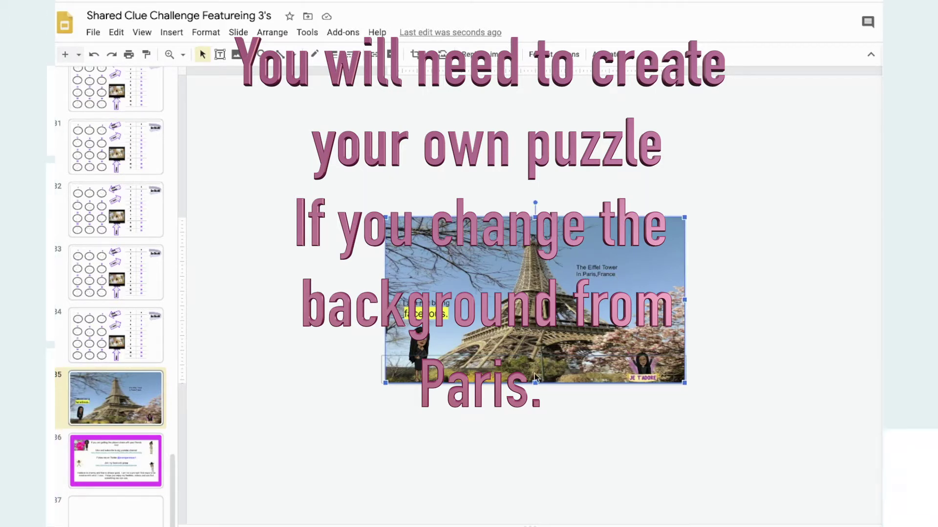
left_click(537, 366)
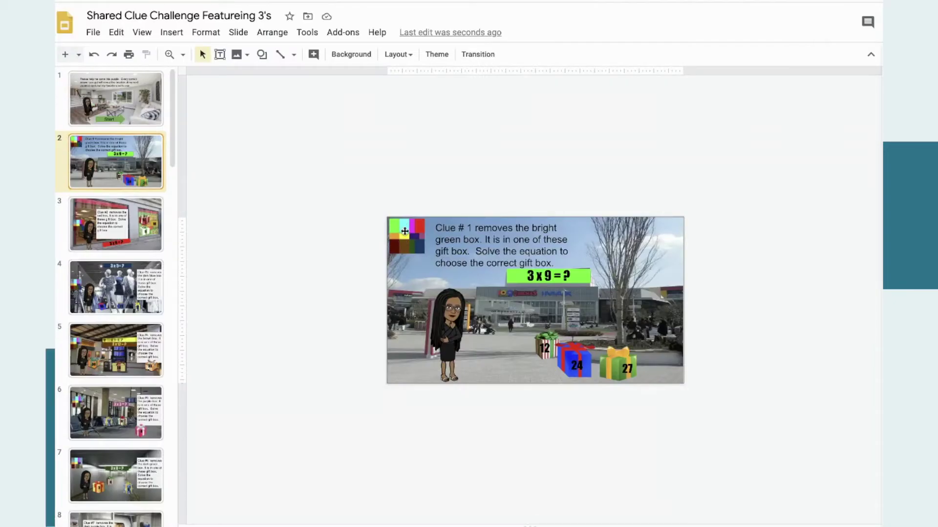
Shrink slide 2's linked picture from its top edge, then undo to restore its original size.
left_click(478, 229)
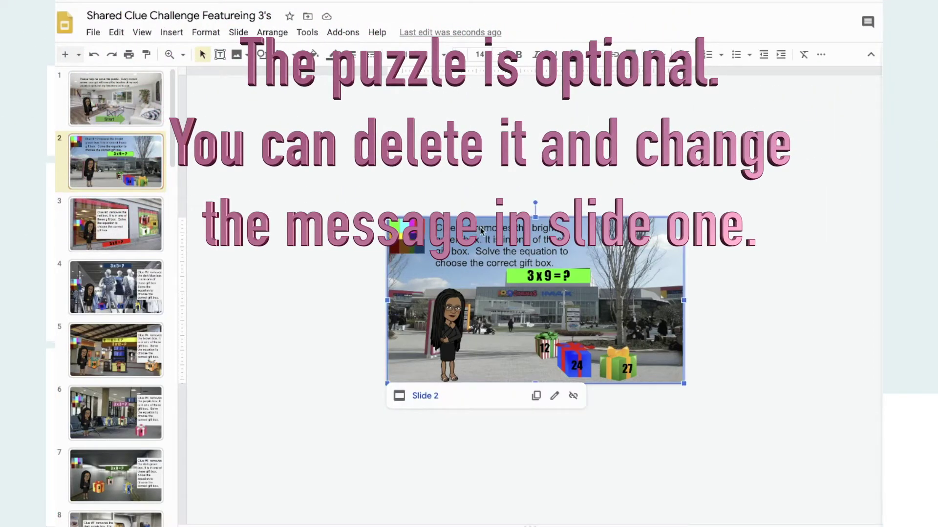
left_click_drag(535, 215, 535, 299)
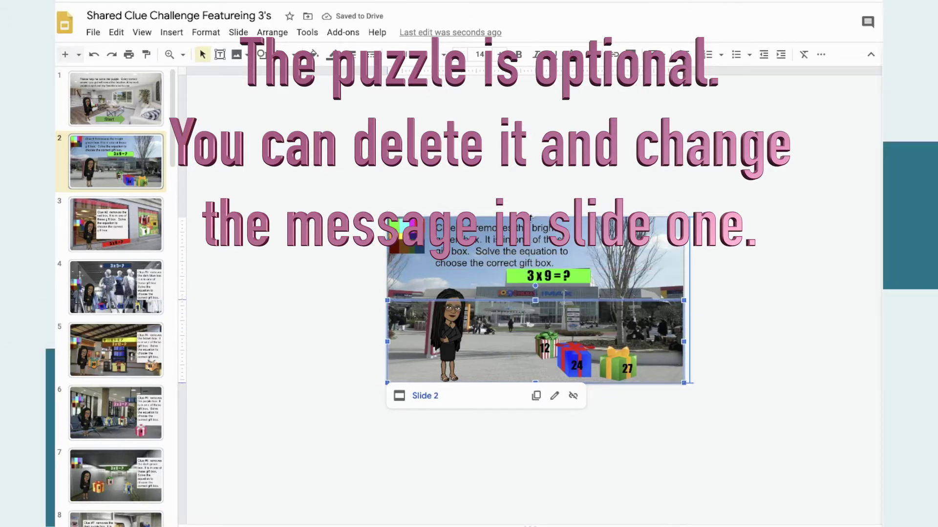
key("ctrl+z")
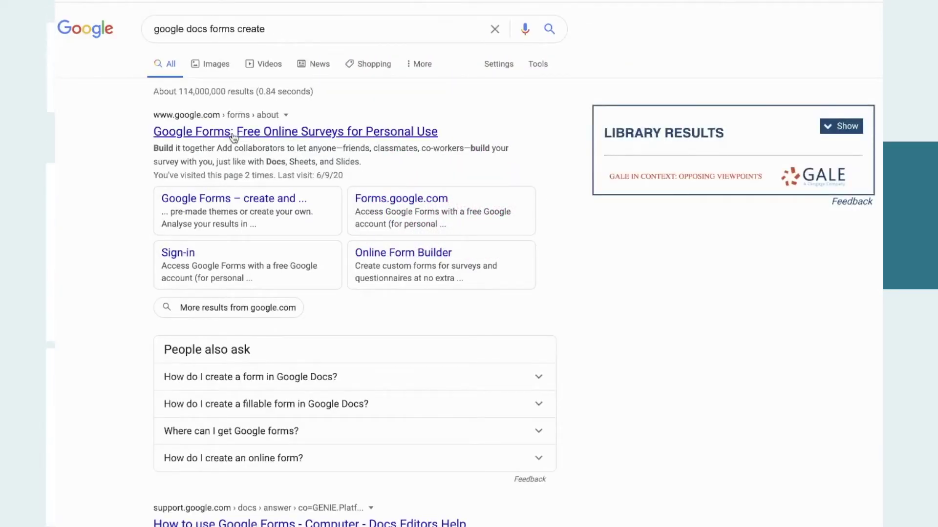
Open the Google Forms result and continue to the Forms home page.
left_click(325, 130)
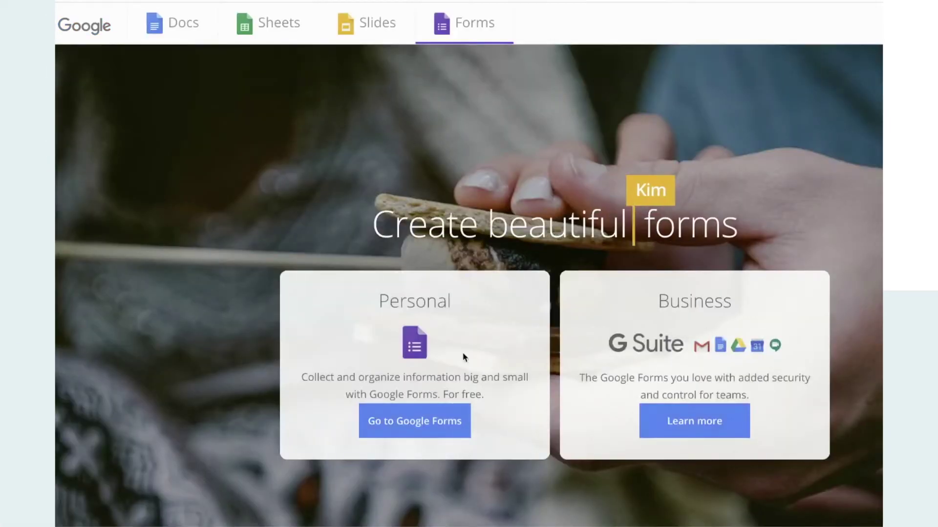
left_click(471, 406)
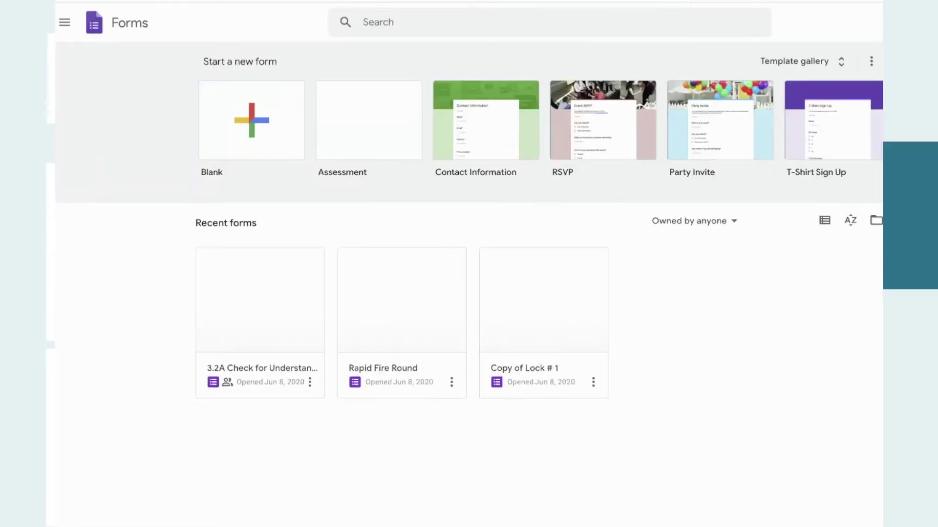
Create a blank form and type the title 'Rapid Facts by 3's'.
left_click(251, 120)
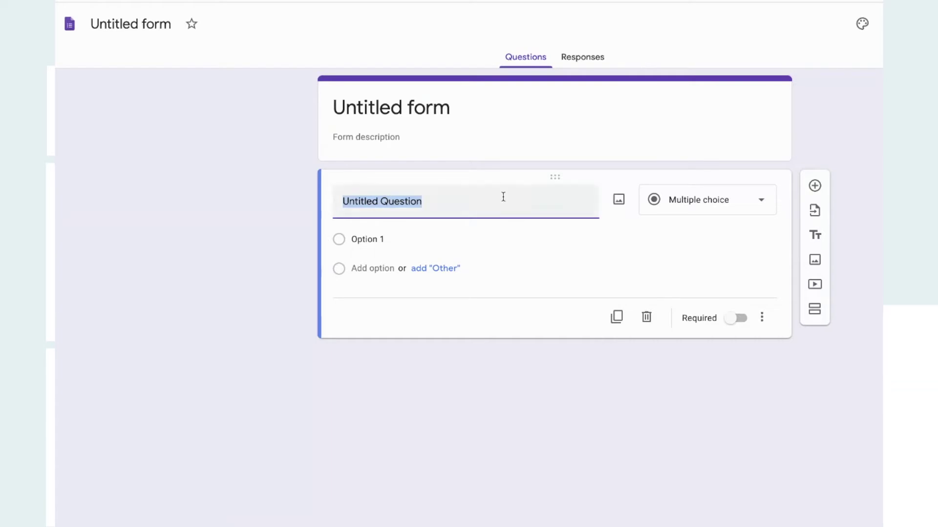
left_click(463, 112)
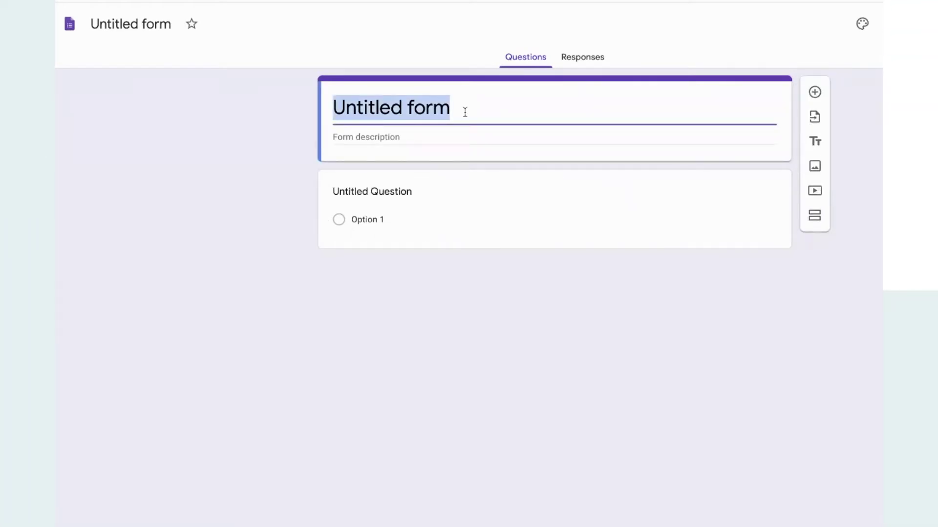
type("Rj")
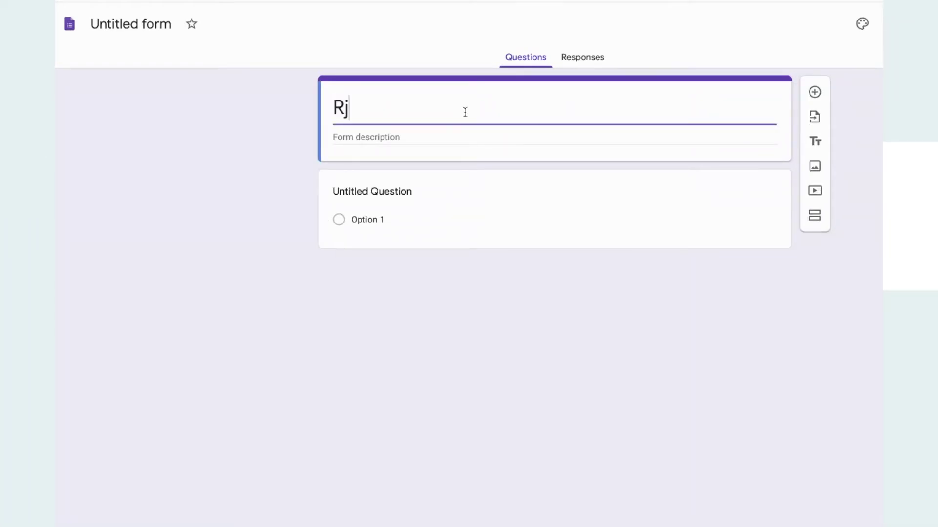
key("BackSpace")
type("apid")
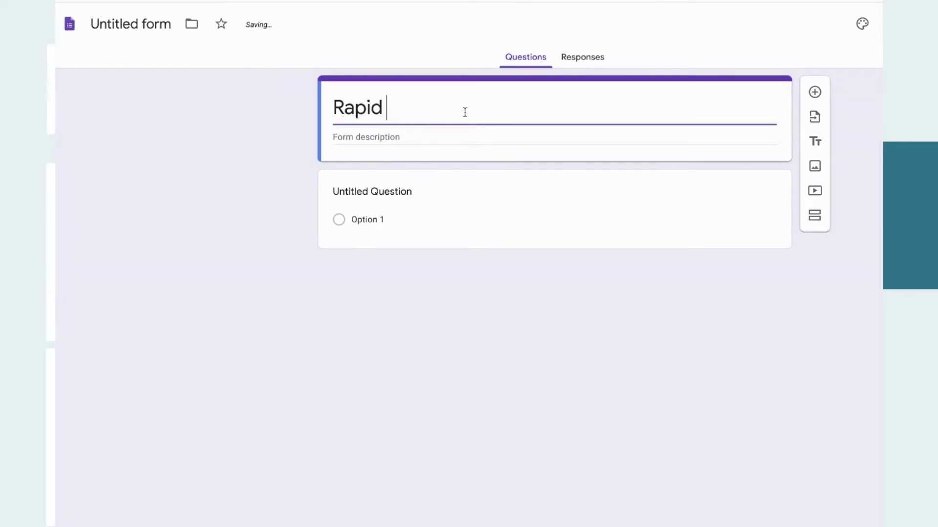
type(" Facts by 3")
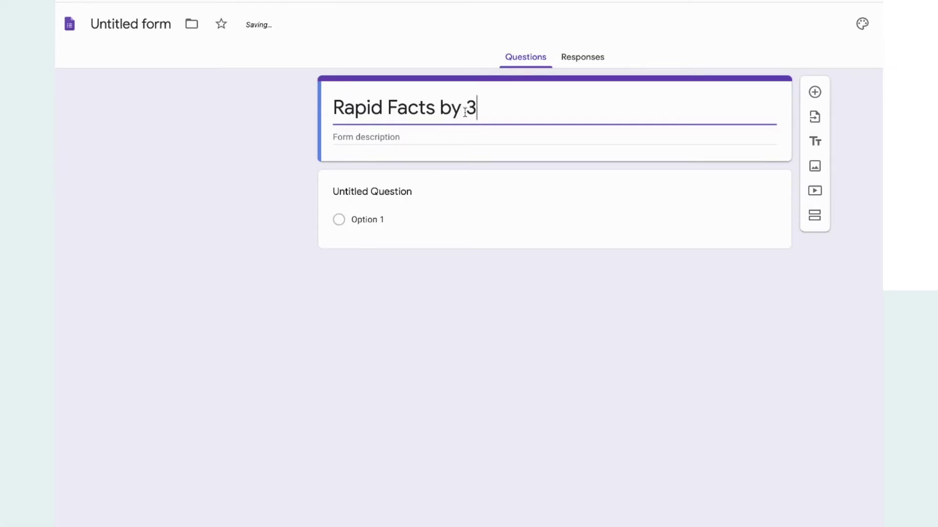
type("'s")
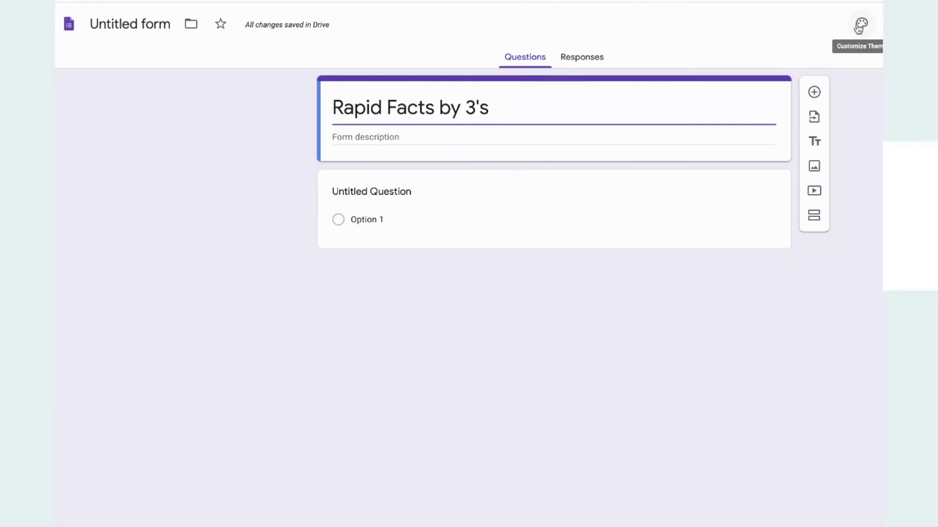
Upload the BRAVO picture as the form's header image.
left_click(859, 28)
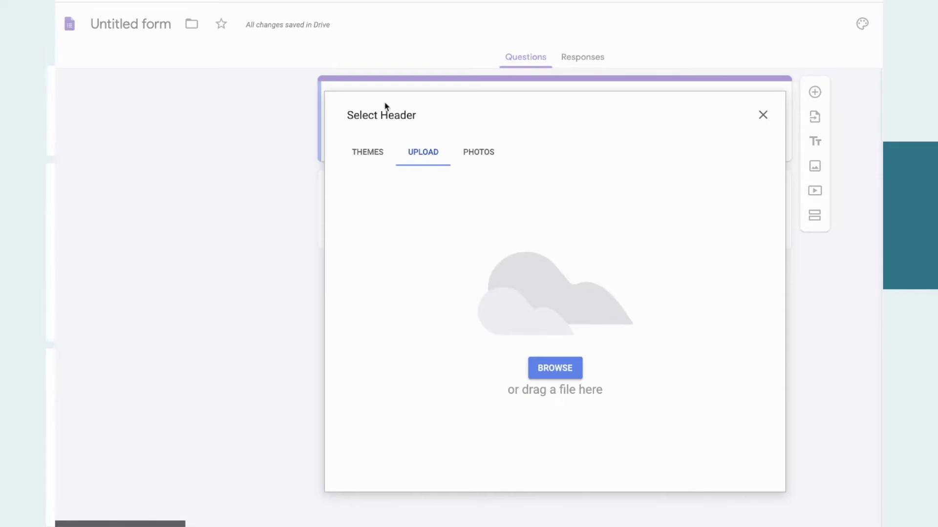
left_click(559, 372)
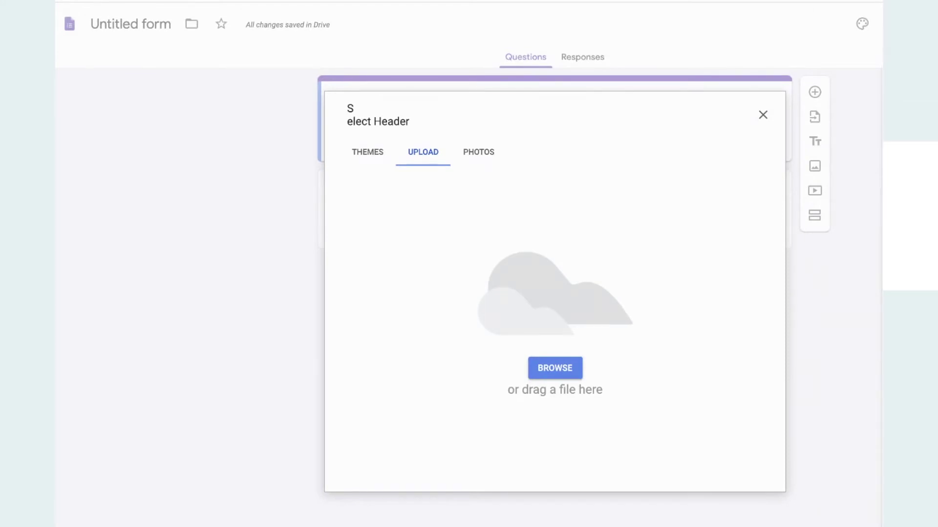
left_click(770, 253)
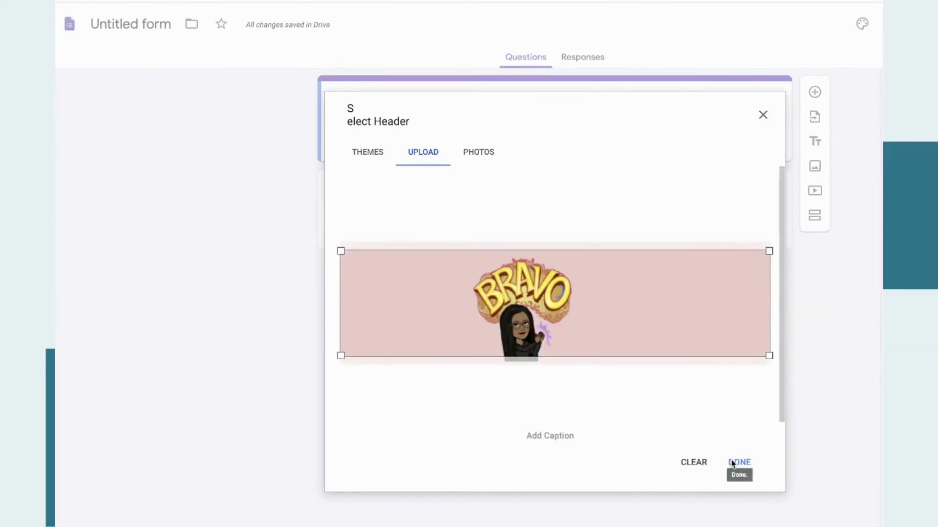
left_click(743, 457)
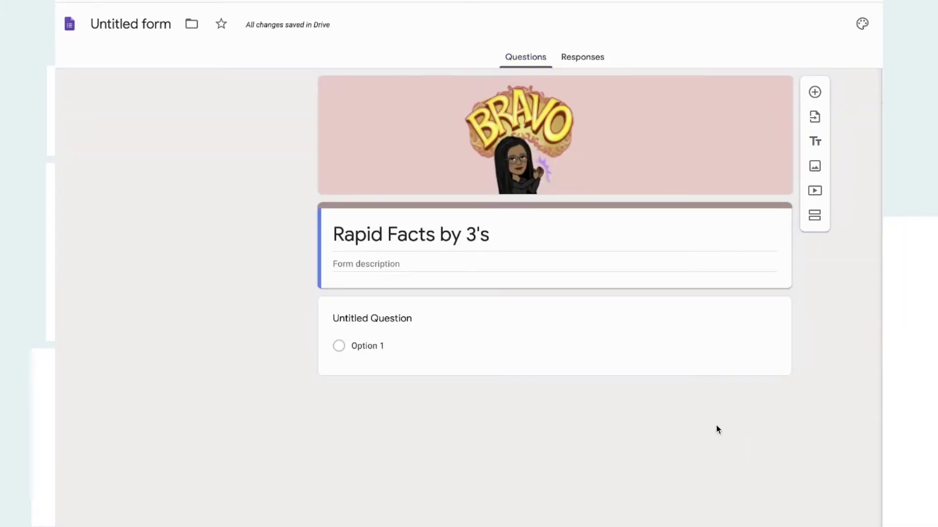
Add the description 'Unlock the clues to receive your next instructions'.
left_click(471, 263)
type("An")
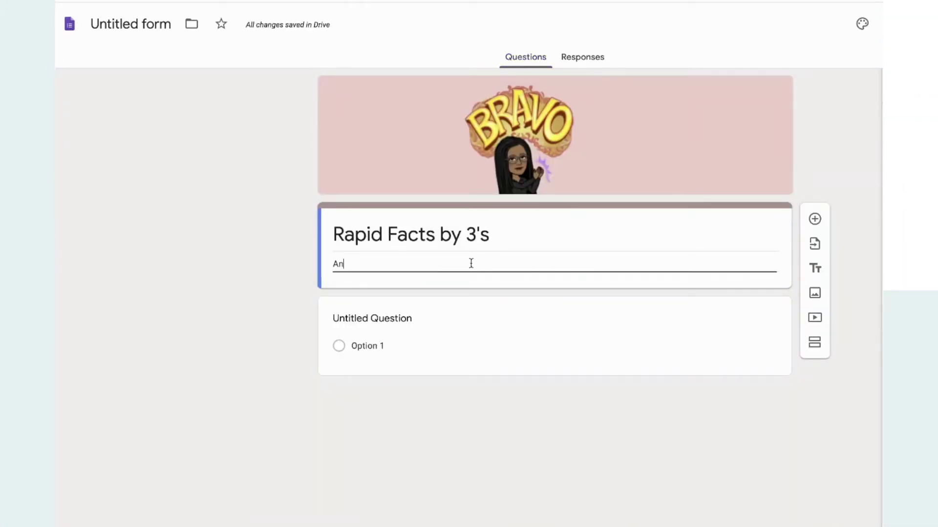
type("sw")
key("BackSpace")
key("BackSpace")
key("BackSpace")
key("BackSpace")
type("Unlock the ")
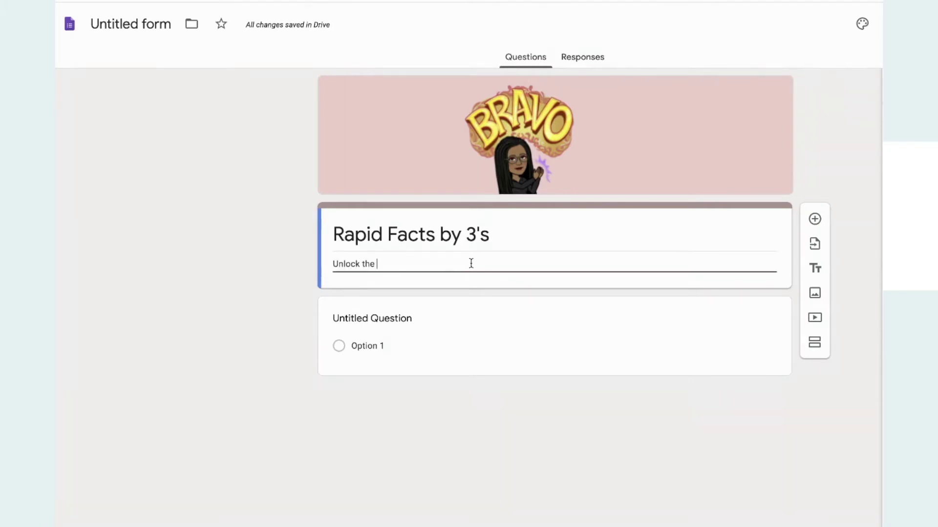
type("clues ")
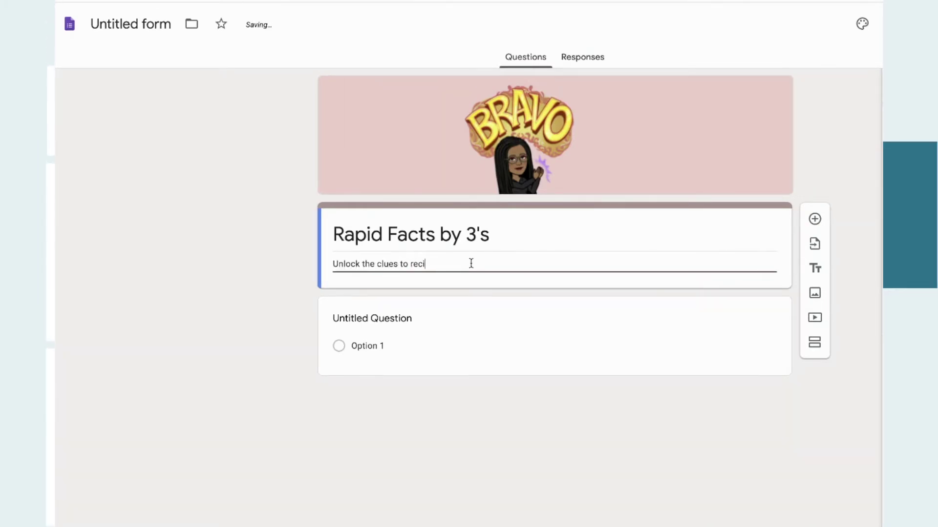
type("to receive y")
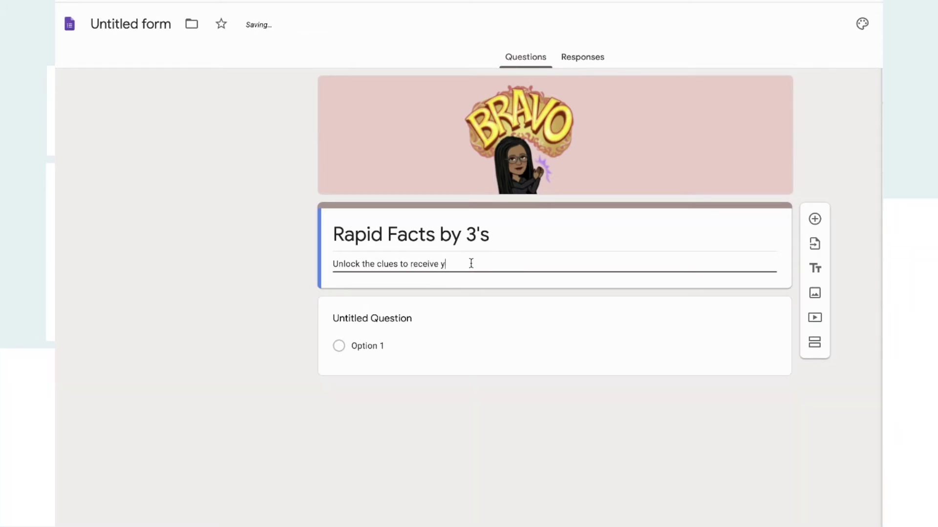
type("our next instructions")
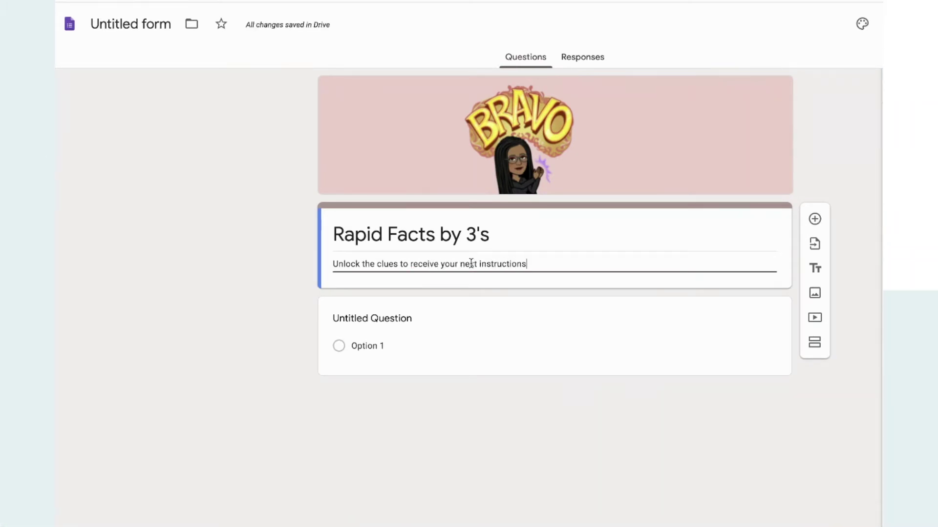
left_click(431, 330)
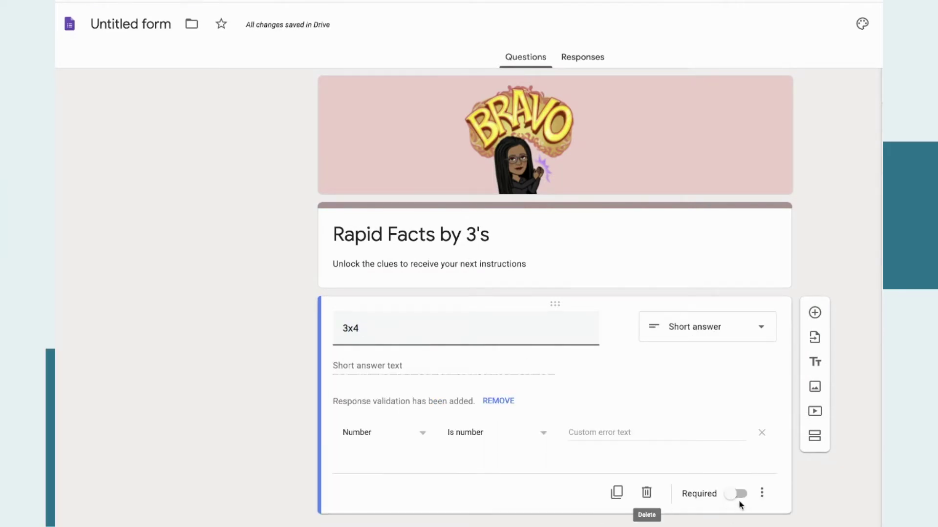
Make the 3x4 question required, accepting only the number 12, with error text 'Try again'.
left_click(761, 494)
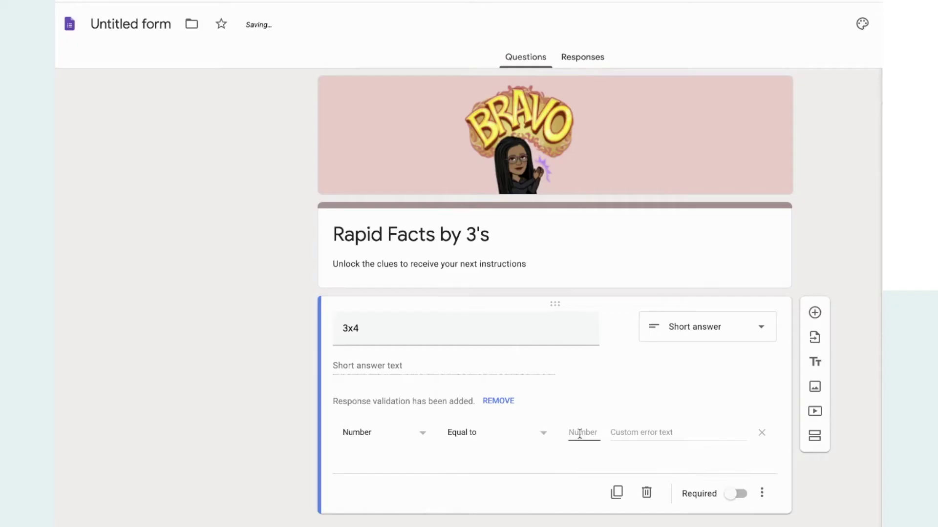
type("12")
left_click(618, 433)
type("Try")
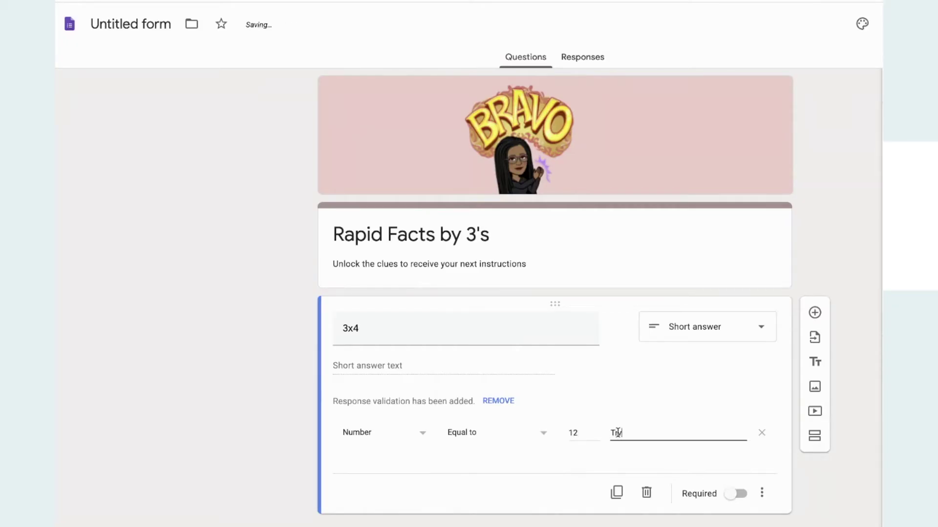
type(" again")
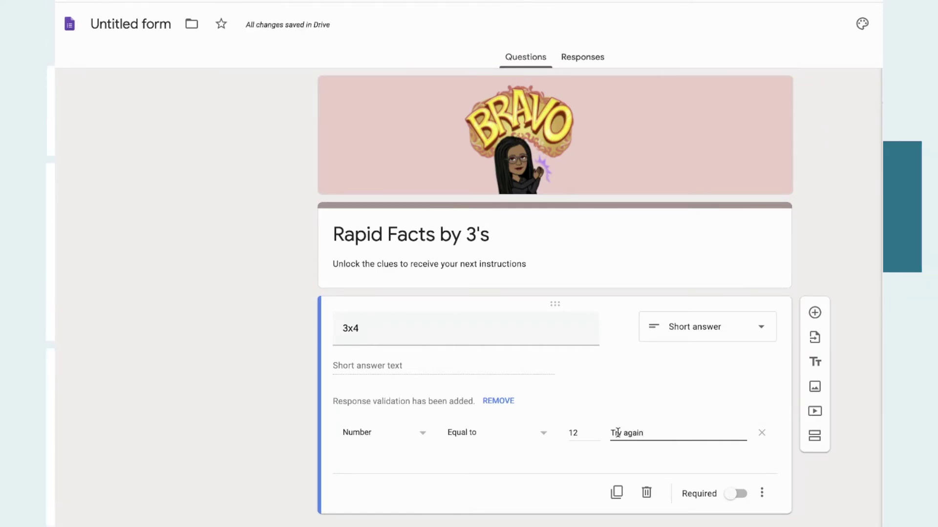
left_click(738, 496)
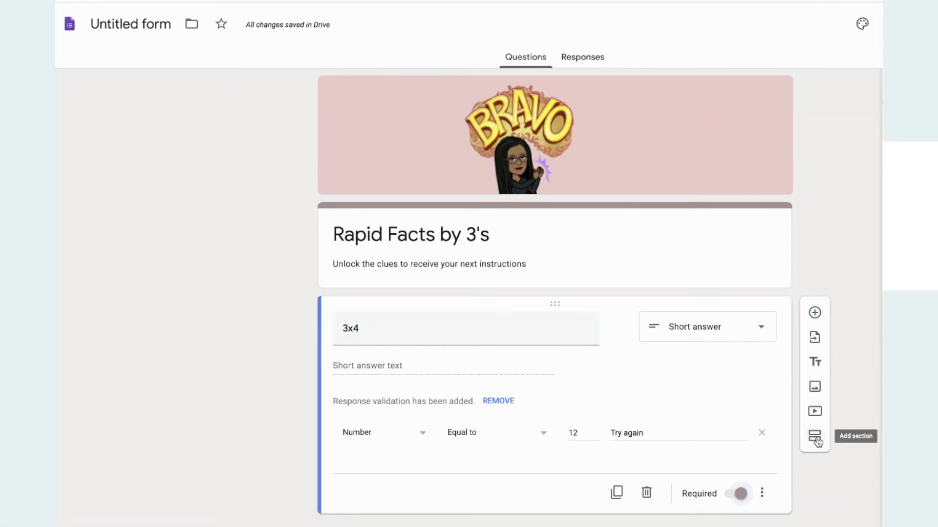
Add a second section with a 'Got it!' sticker image and name it 'Clue #2'.
left_click(814, 436)
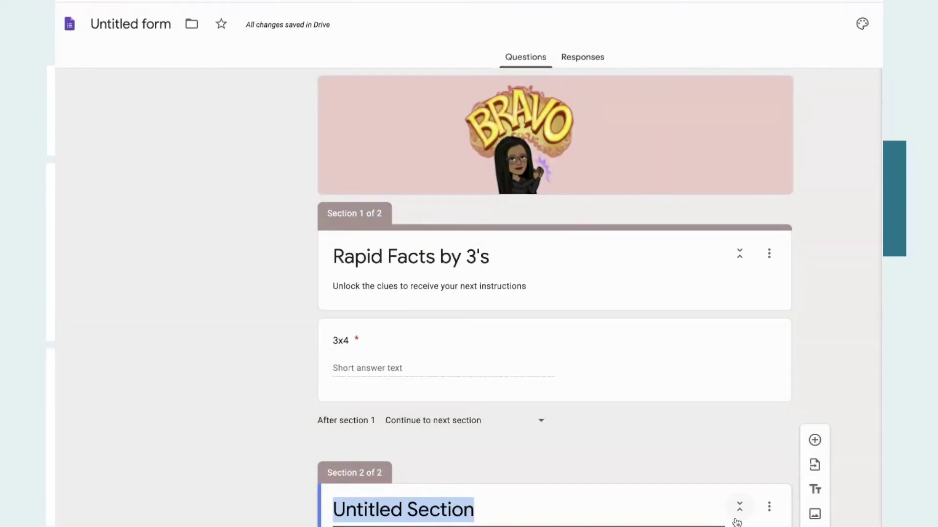
left_click(814, 513)
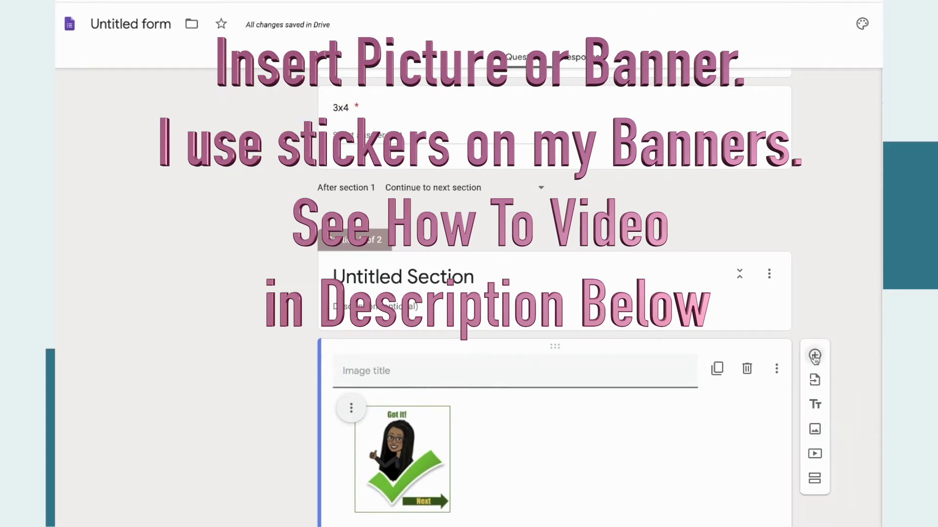
left_click(473, 276)
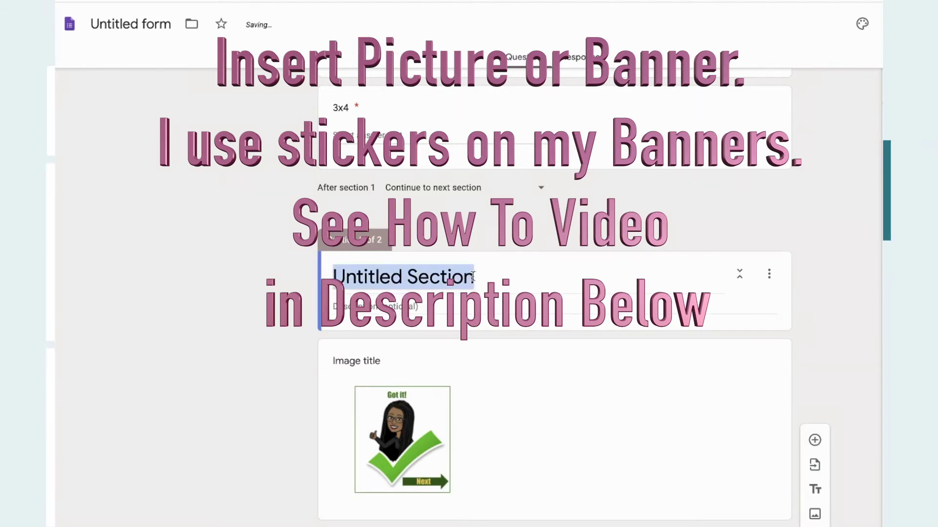
type("ue #2")
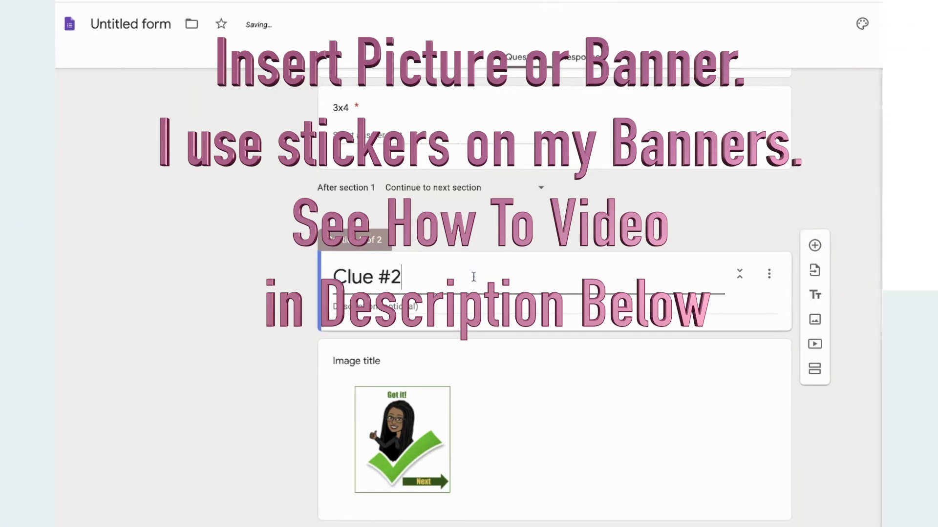
scroll(473, 277, "down", 1)
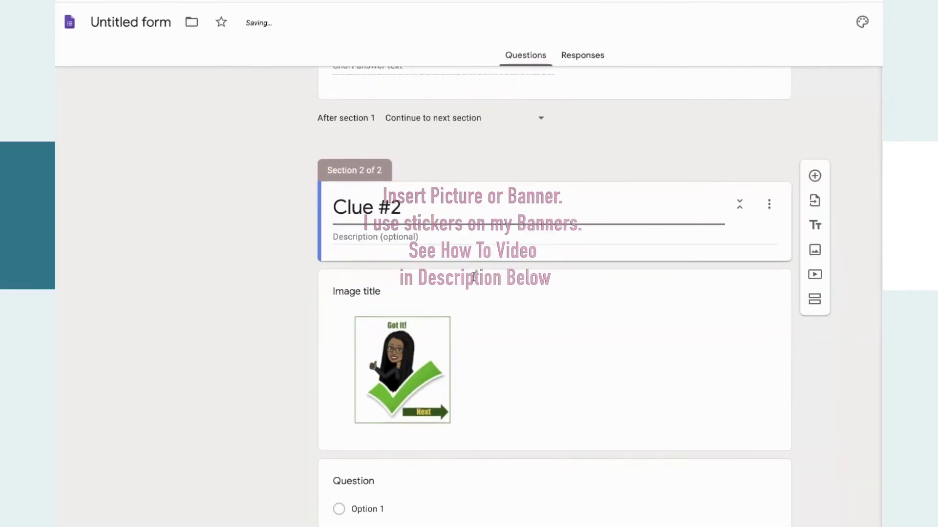
Write the required short-answer question '3 x 6', accepting only 18 with error 'Try again'.
left_click(425, 515)
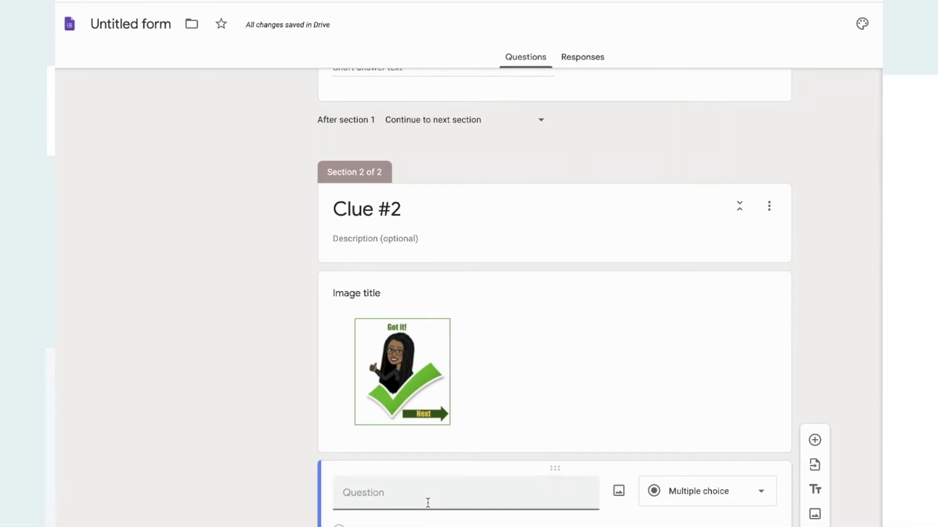
type("3 x 6")
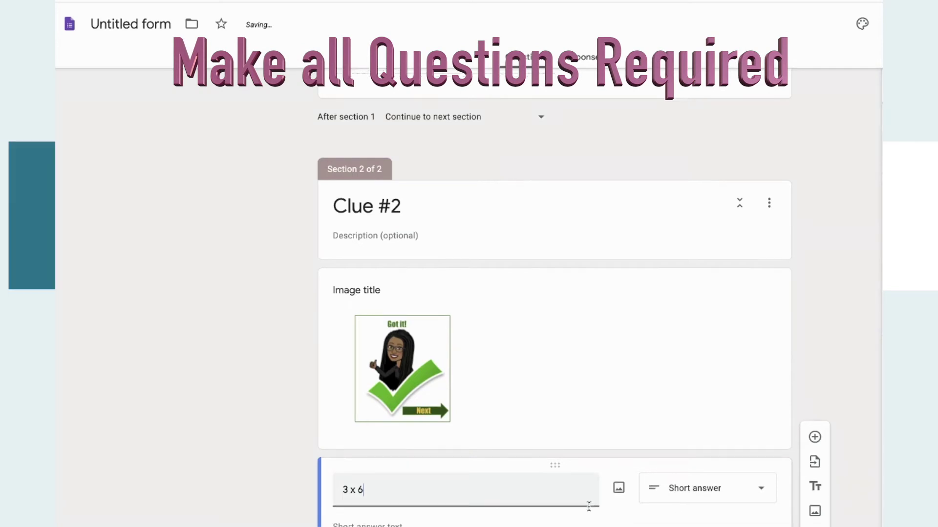
left_click(457, 462)
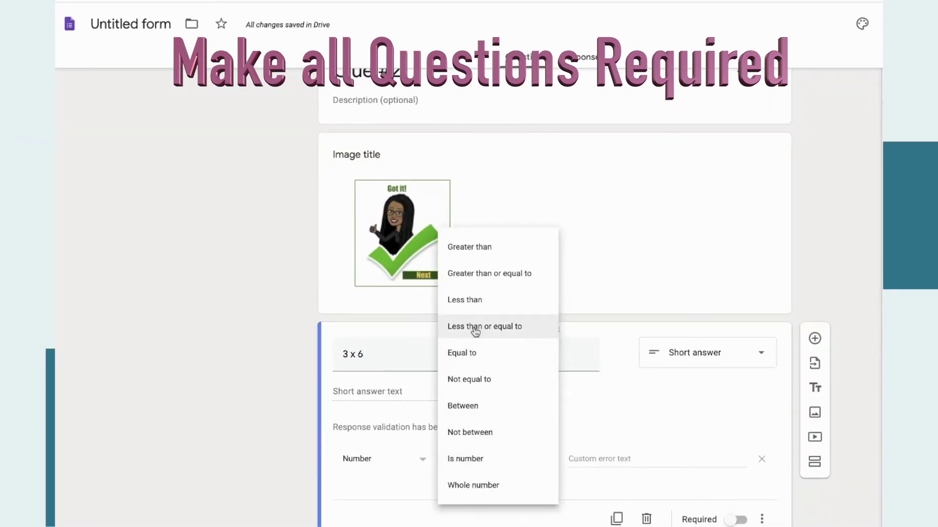
left_click(476, 353)
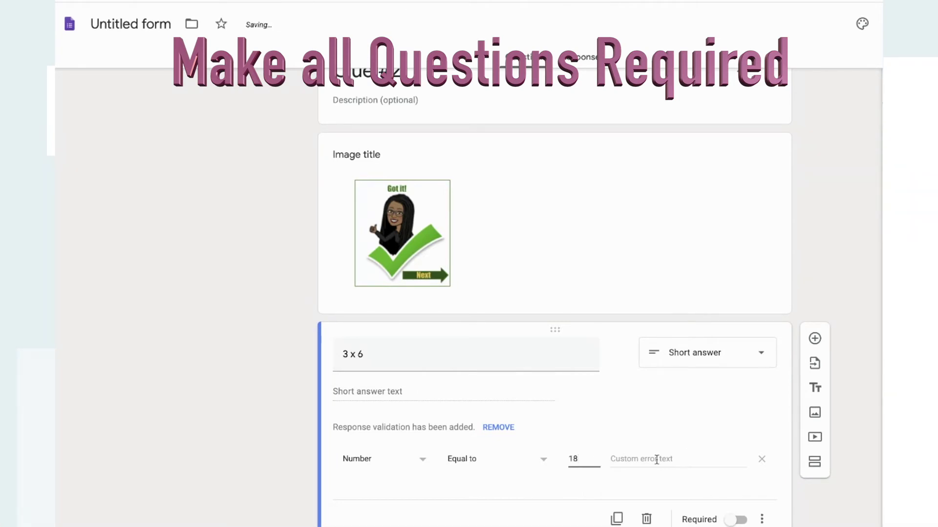
left_click(674, 458)
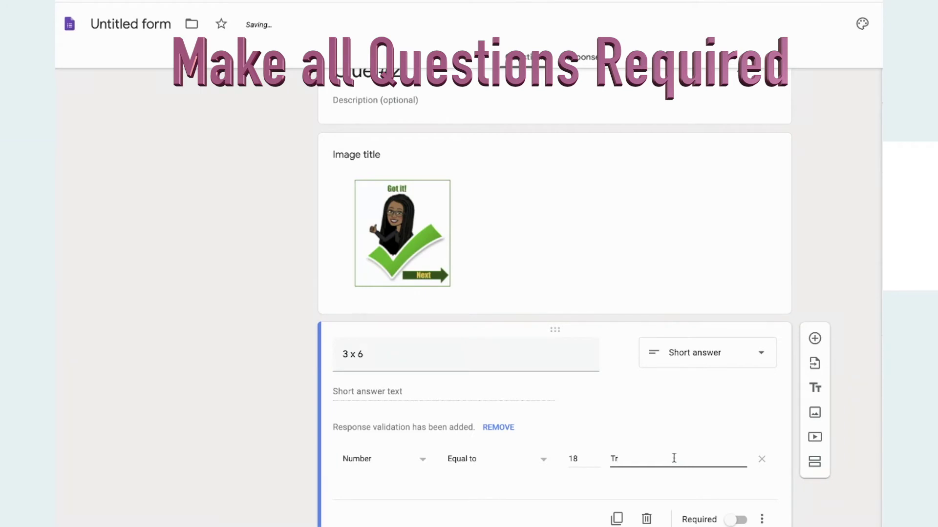
type("y again")
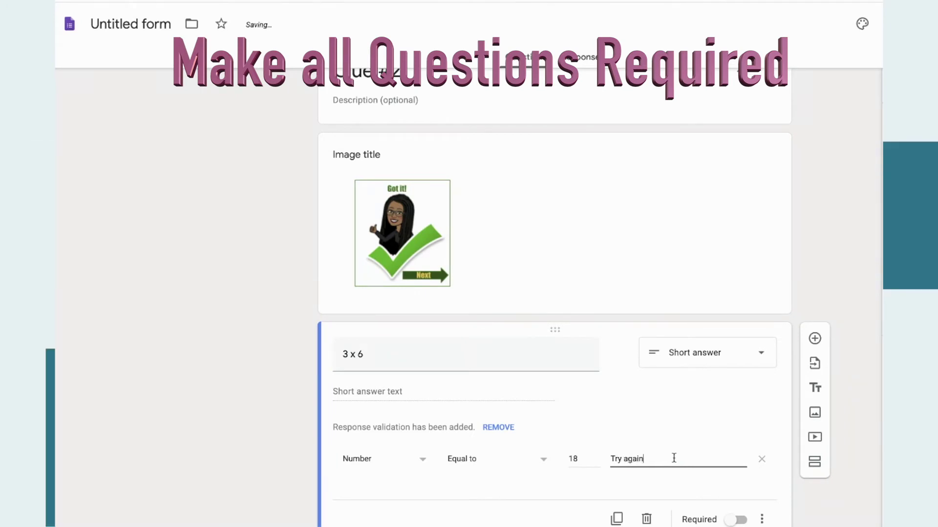
left_click(738, 521)
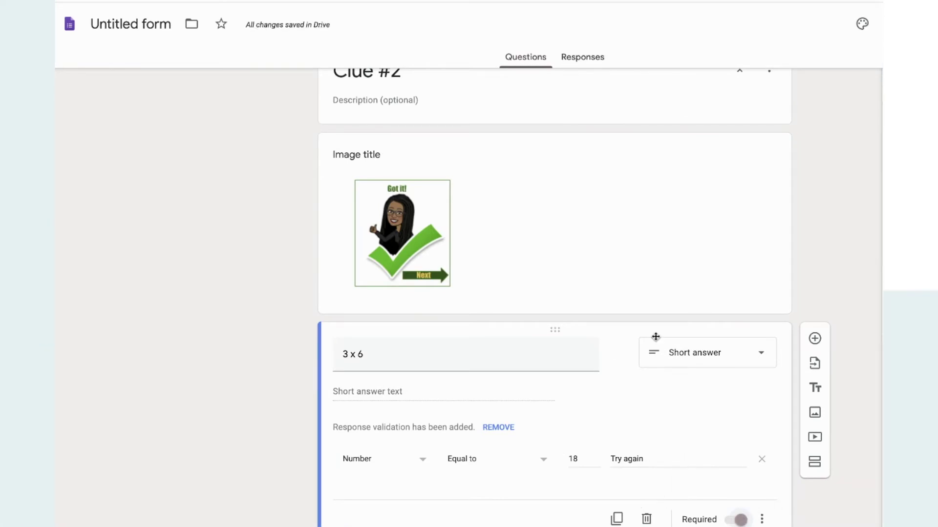
Select the sticker image in Clue #2 and open its options menu.
scroll(527, 396, "up", 4)
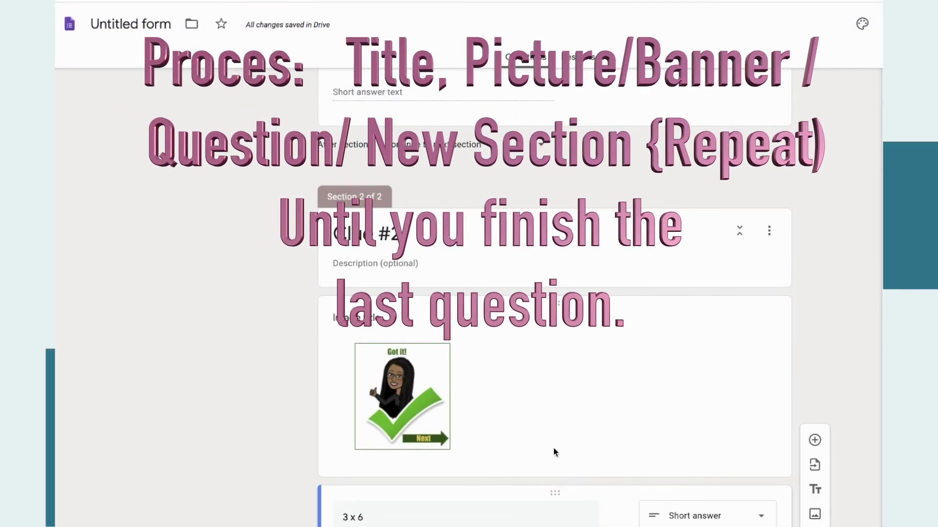
scroll(553, 448, "up", 5)
scroll(614, 501, "down", 5)
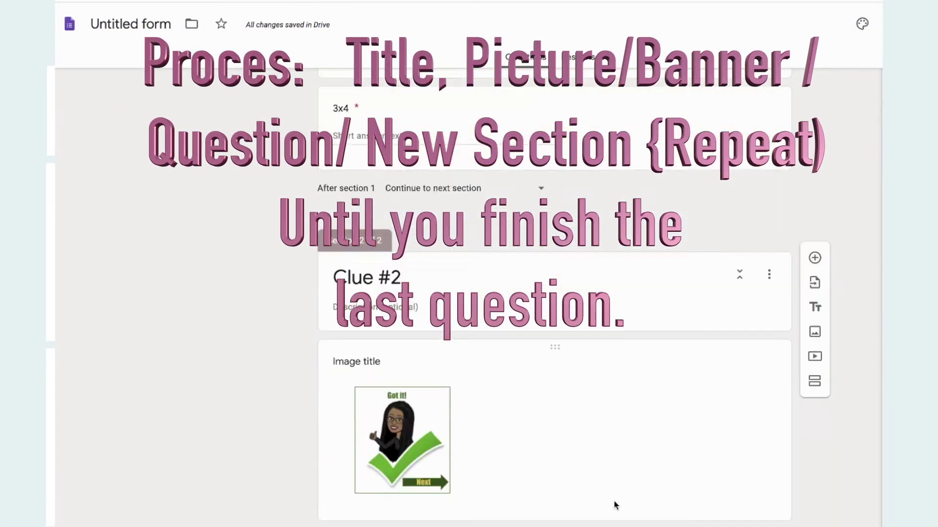
left_click(580, 396)
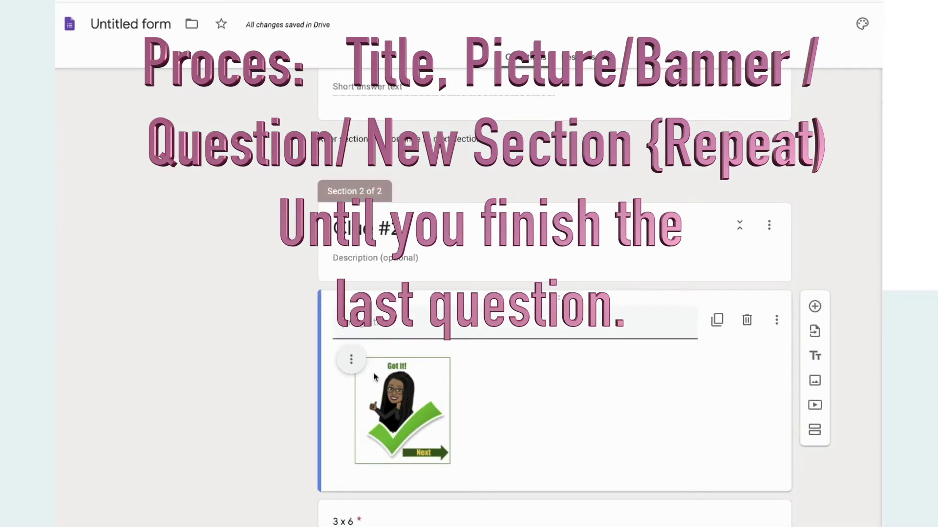
left_click(352, 363)
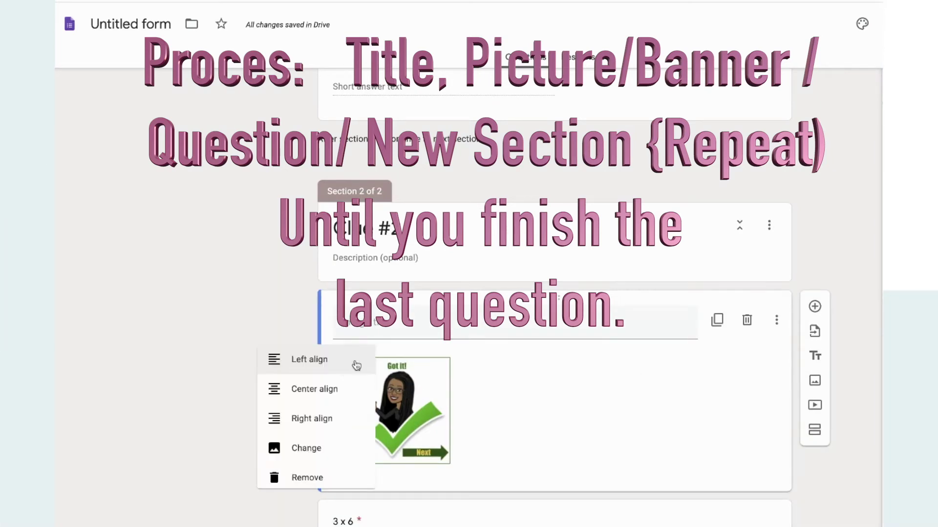
Remove the 'Got it!' sticker and upload the green KILLIN' IT! banner in its place.
left_click(319, 490)
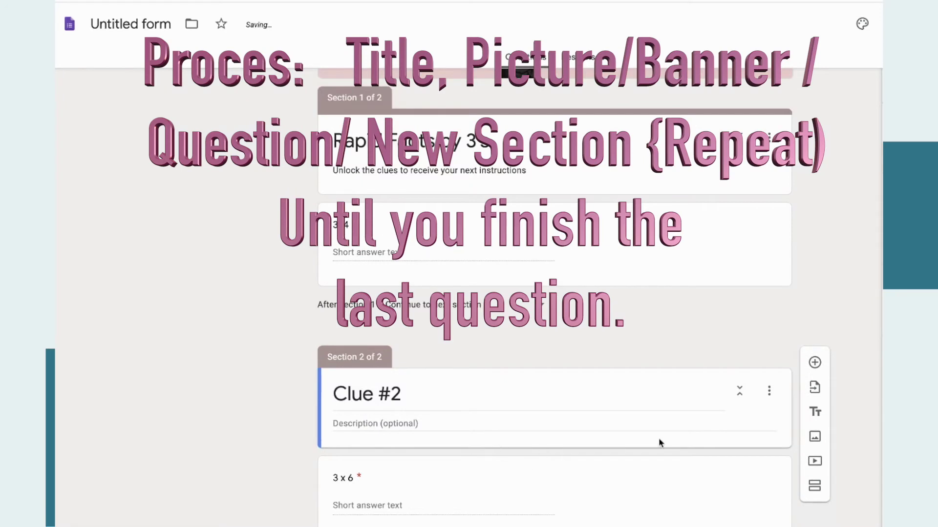
left_click(737, 429)
left_click(814, 436)
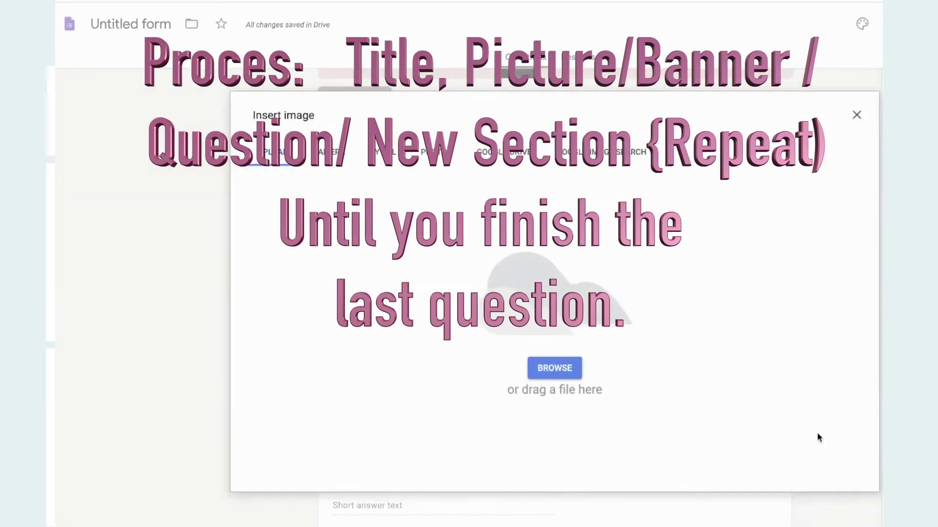
left_click(541, 374)
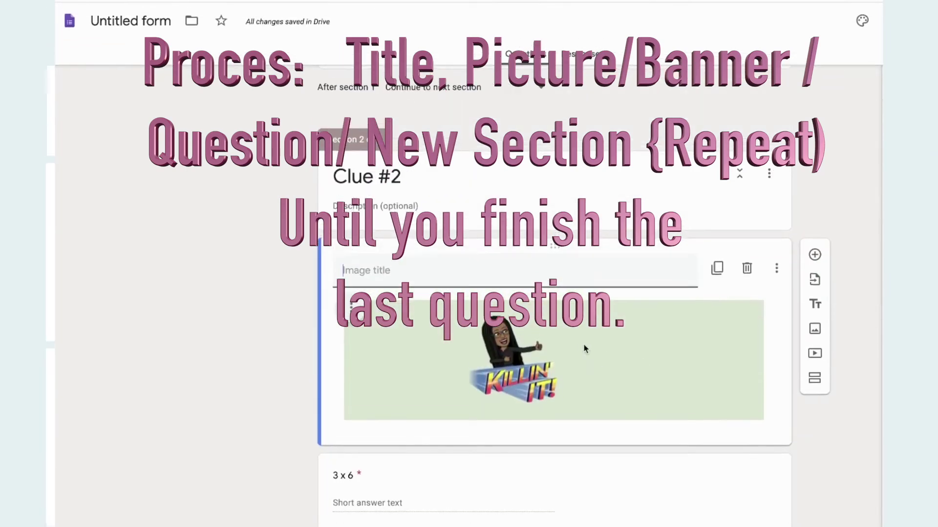
left_click(687, 489)
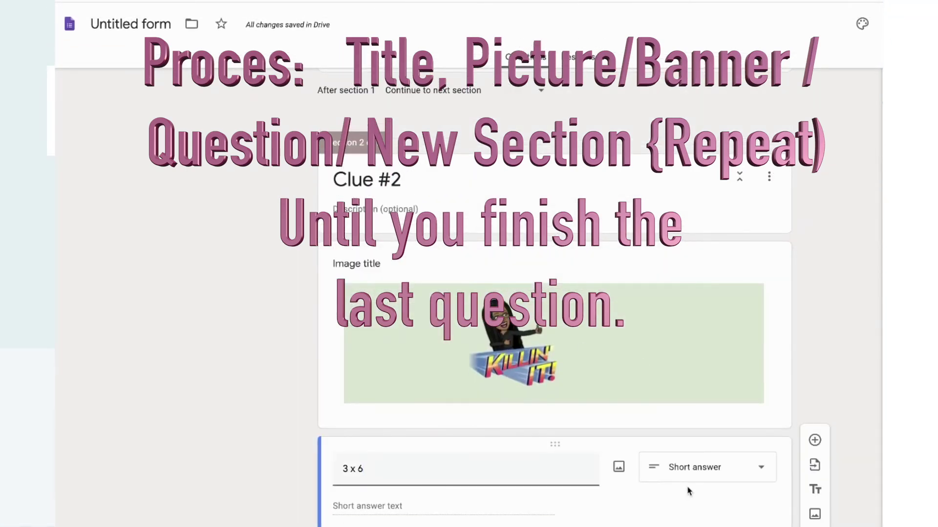
Insert a new section after Clue #2 and name it 'Congratulations!!! You made it!'.
left_click(814, 463)
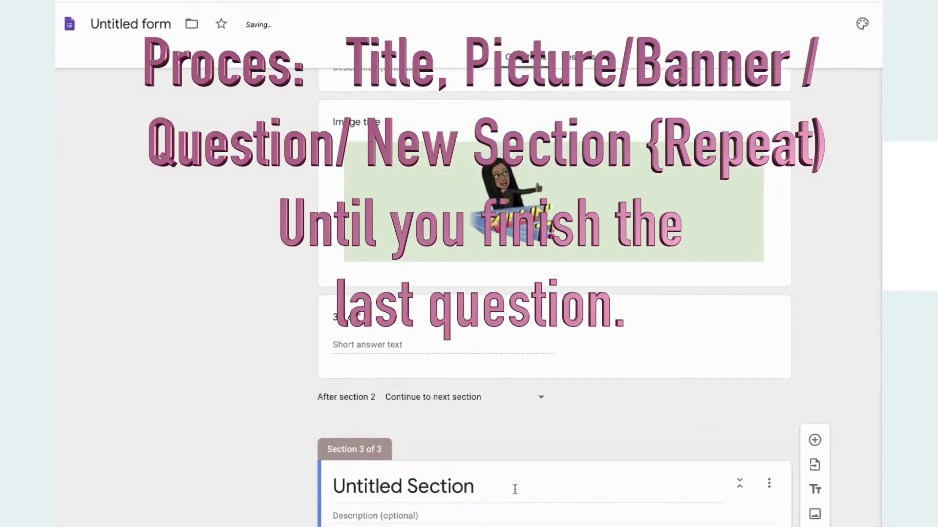
left_click(500, 485)
type("Con")
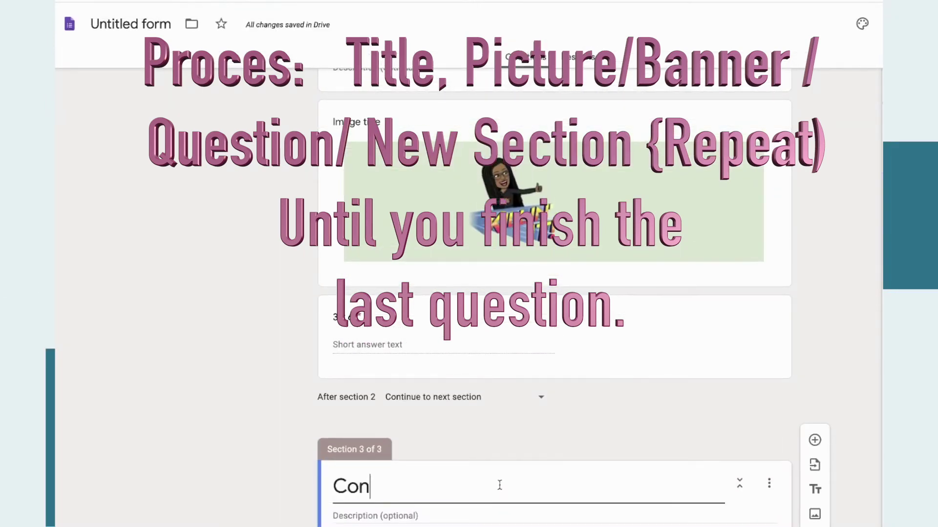
type("gratuatl")
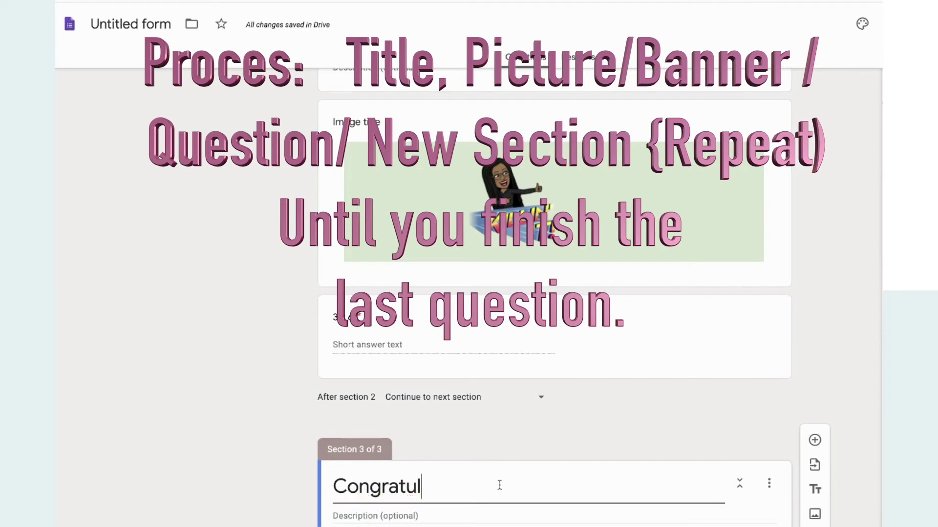
type("ions!!!")
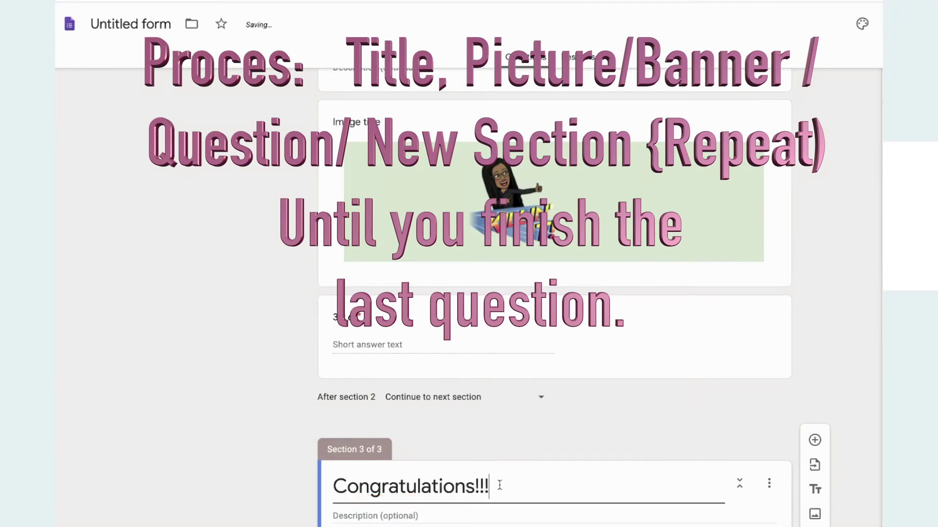
type(" You ma")
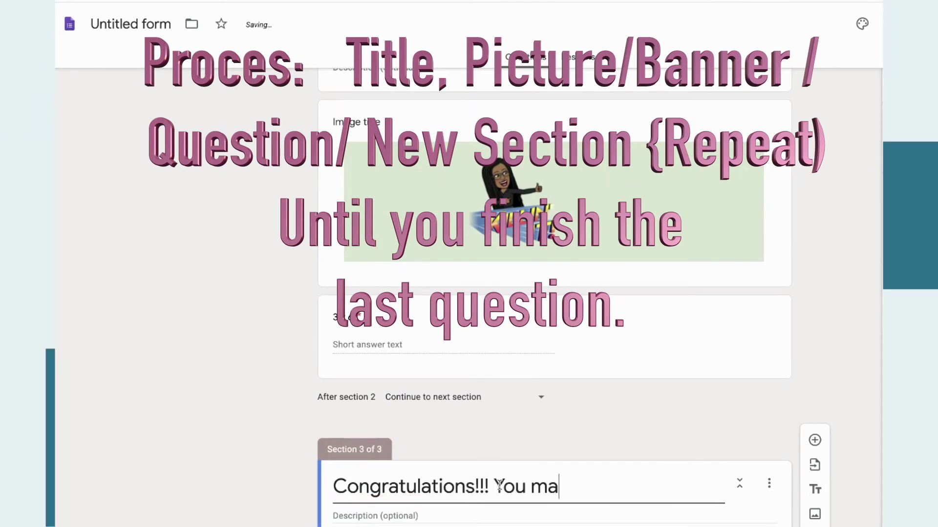
type("de it")
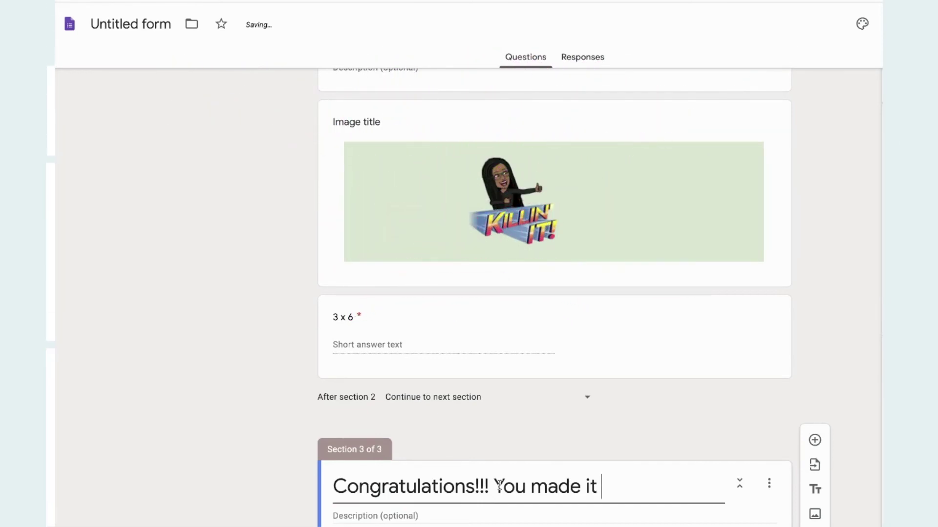
type("!")
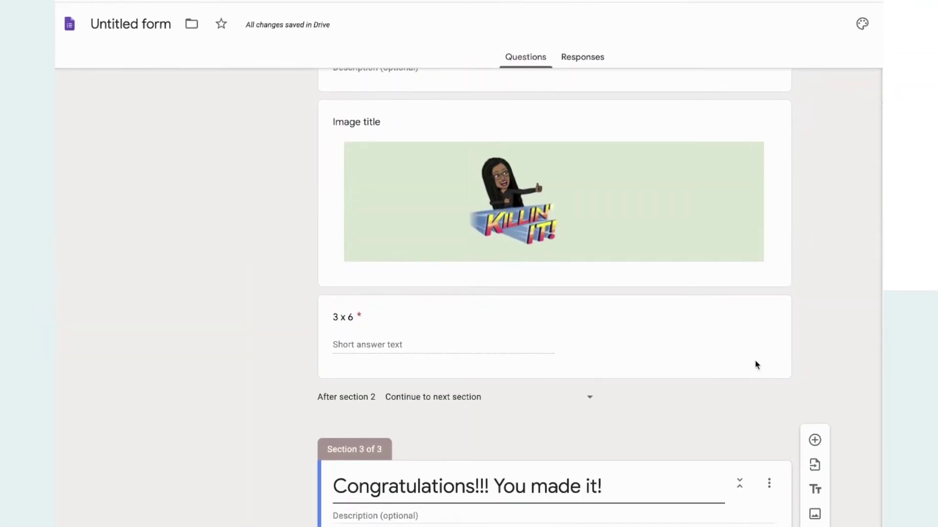
In the preview, answer 12 for 3 x 4 and continue to the Clue #2 section.
scroll(726, 410, "up", 2)
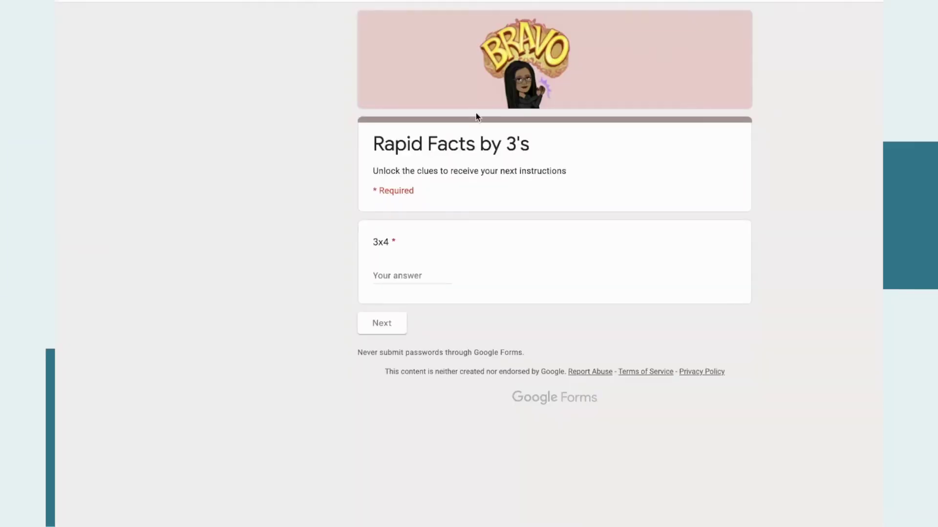
left_click(402, 275)
type("12")
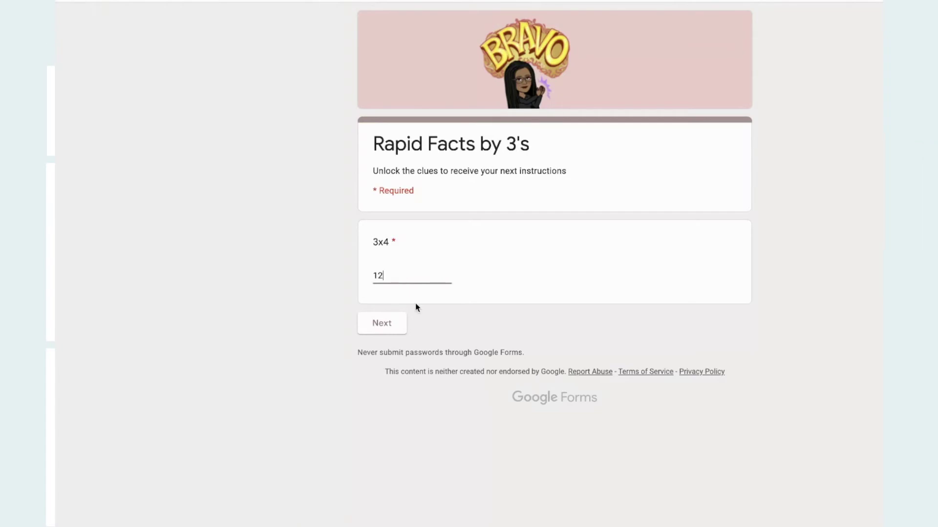
left_click(396, 323)
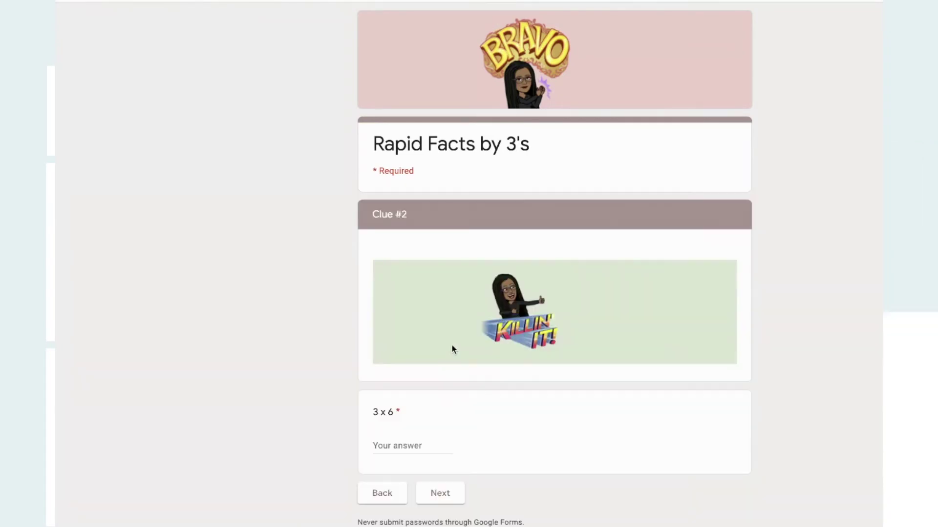
Answer 18 for 3 x 6 and advance to the final Congratulations section.
left_click(416, 446)
type("18")
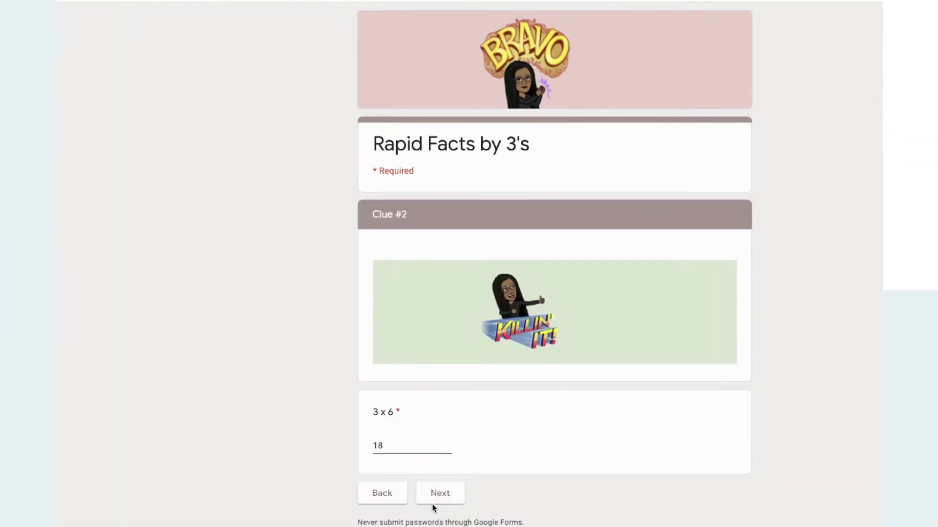
left_click(437, 498)
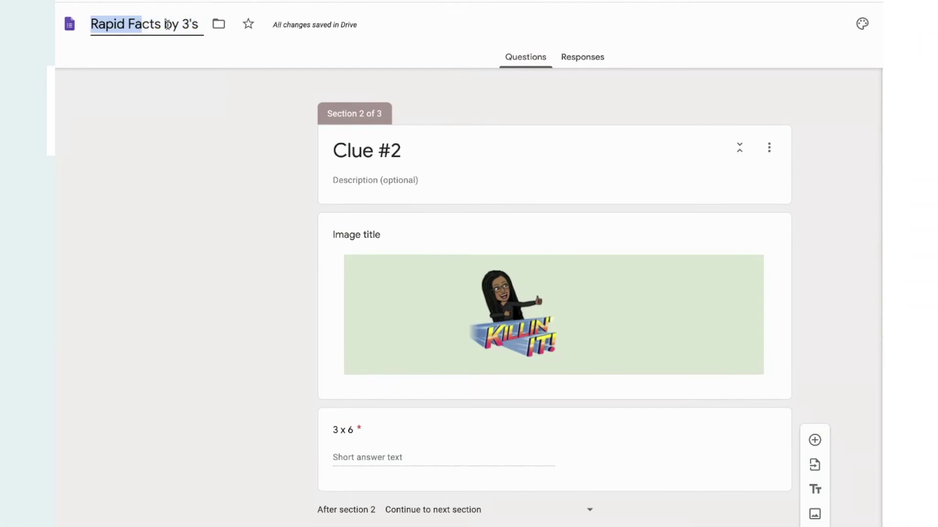
Deselect the form title field back in the editor.
left_click(166, 88)
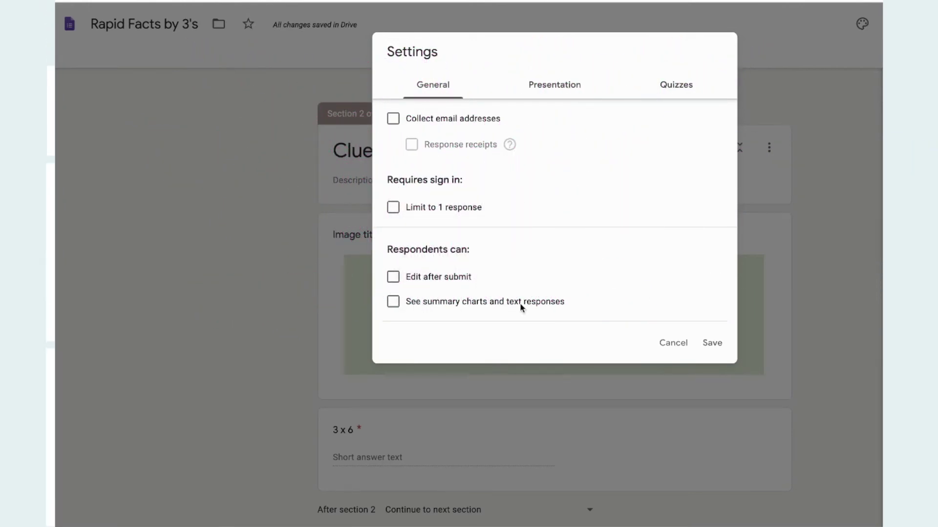
In Presentation settings, change the confirmation message to 'Are you ready to see the picture? Click on the link'.
left_click(554, 85)
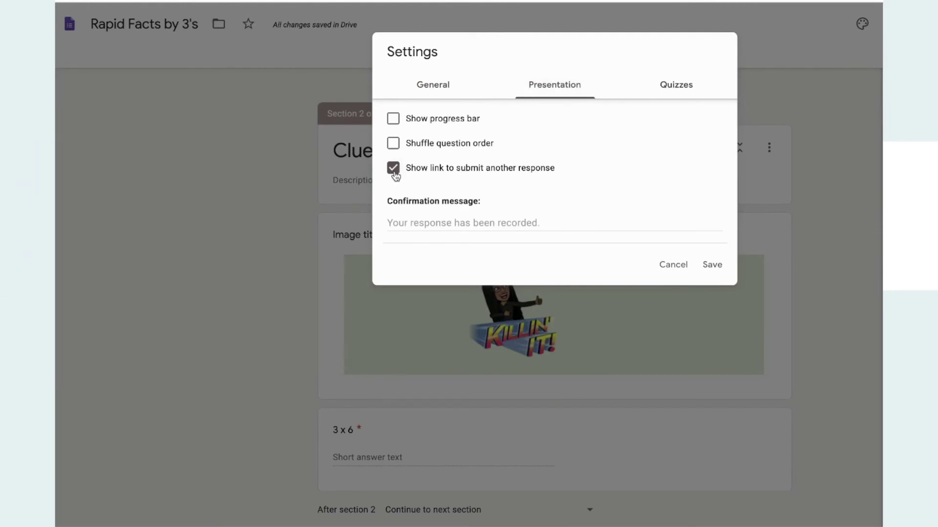
left_click(495, 215)
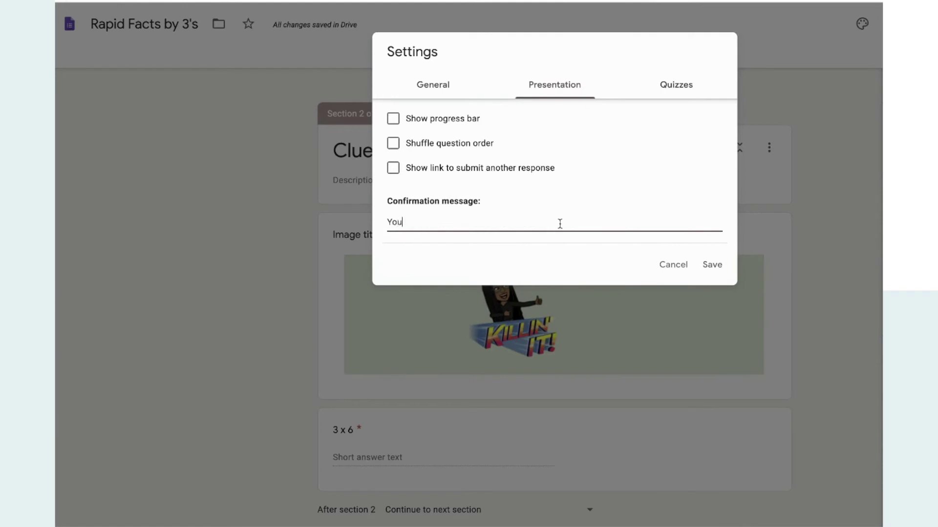
key("BackSpace")
key("BackSpace")
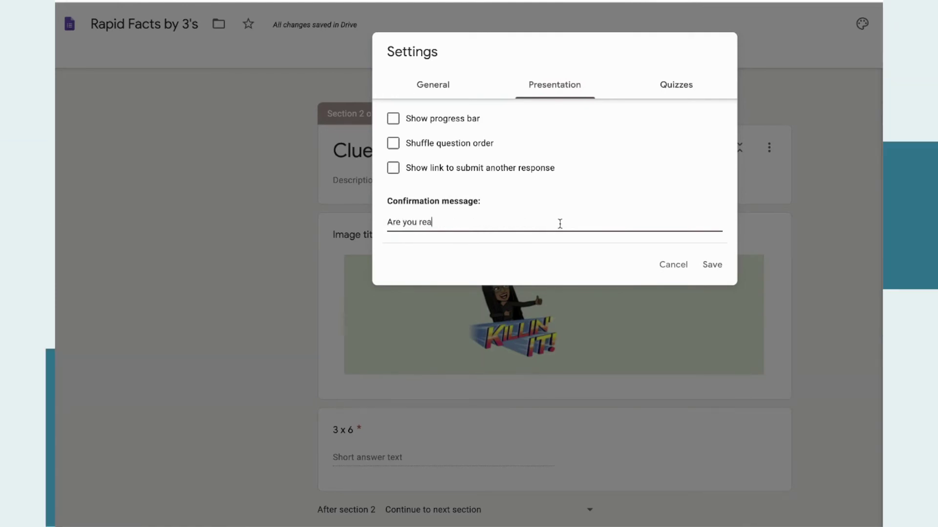
type("y to see the")
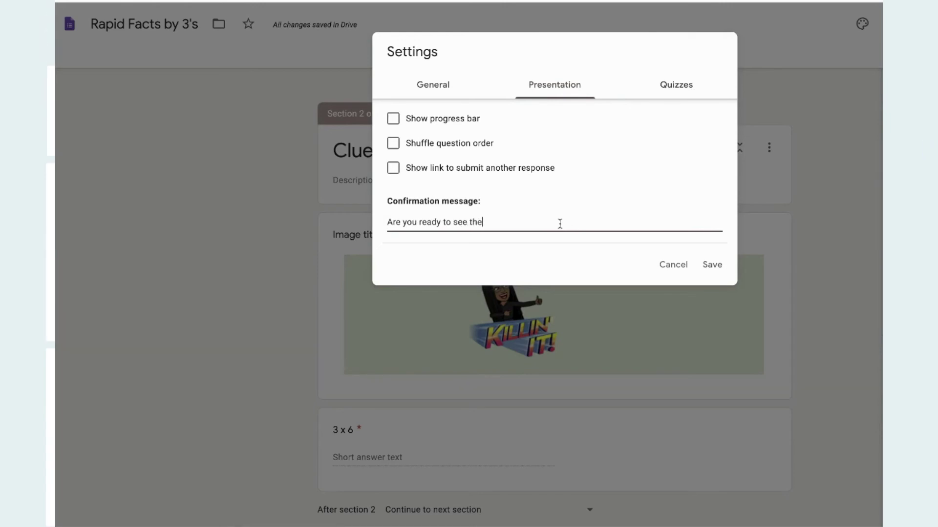
type(" picture")
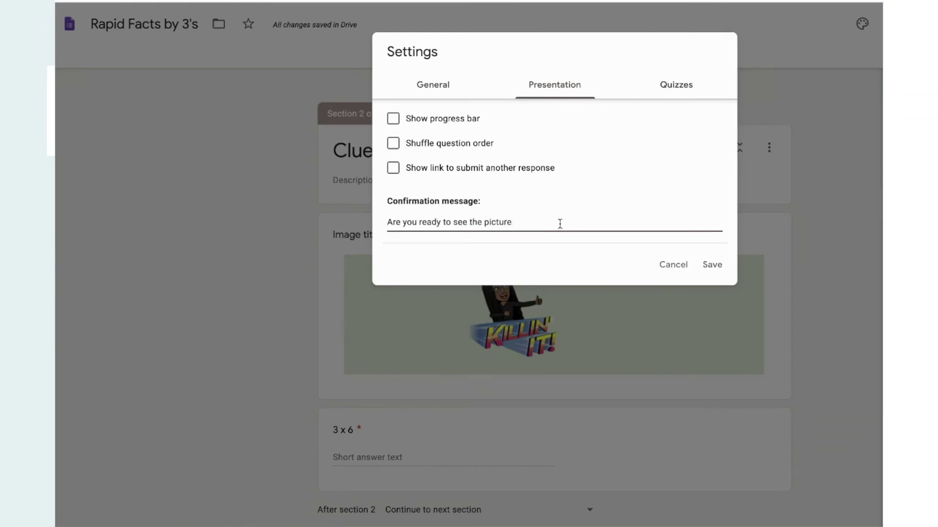
type("? Click on")
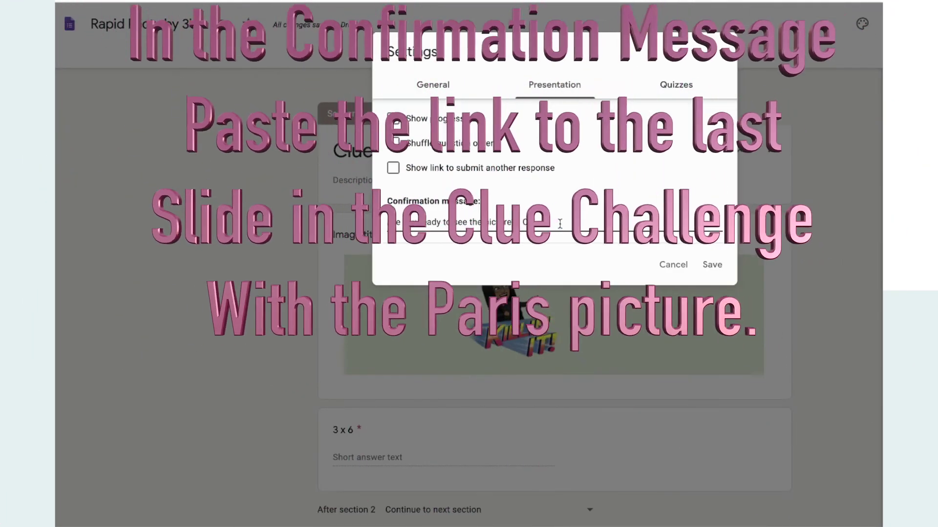
type(" the link")
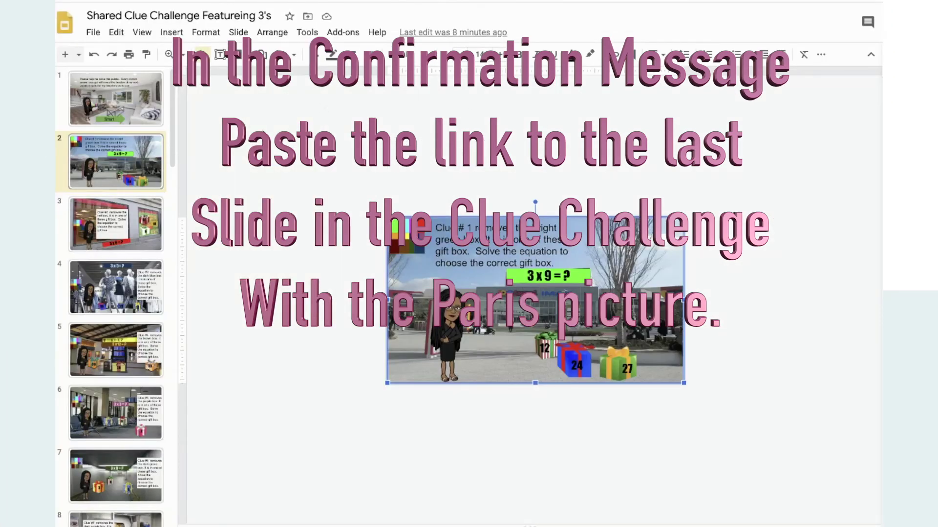
Open slide 35, the Eiffel Tower picture slide, in the Clue Challenge deck.
scroll(140, 209, "down", 15)
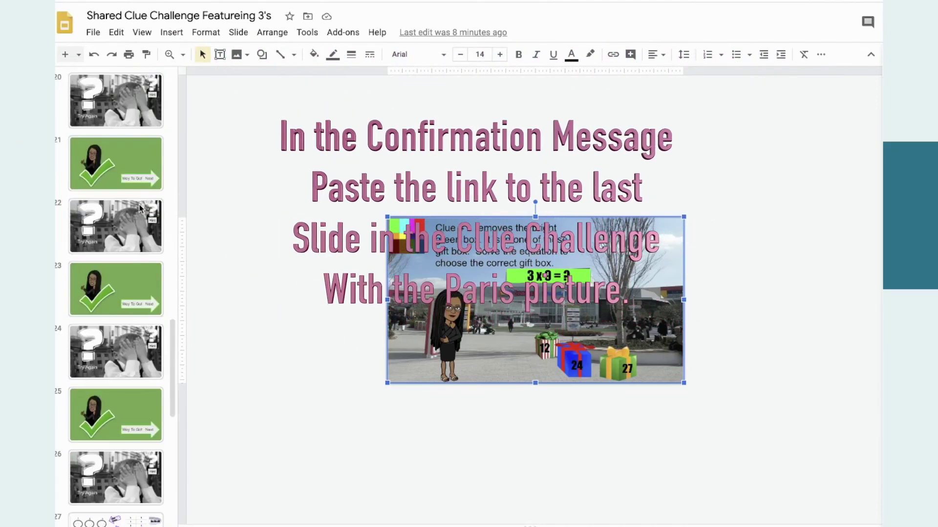
scroll(140, 208, "down", 10)
left_click(123, 403)
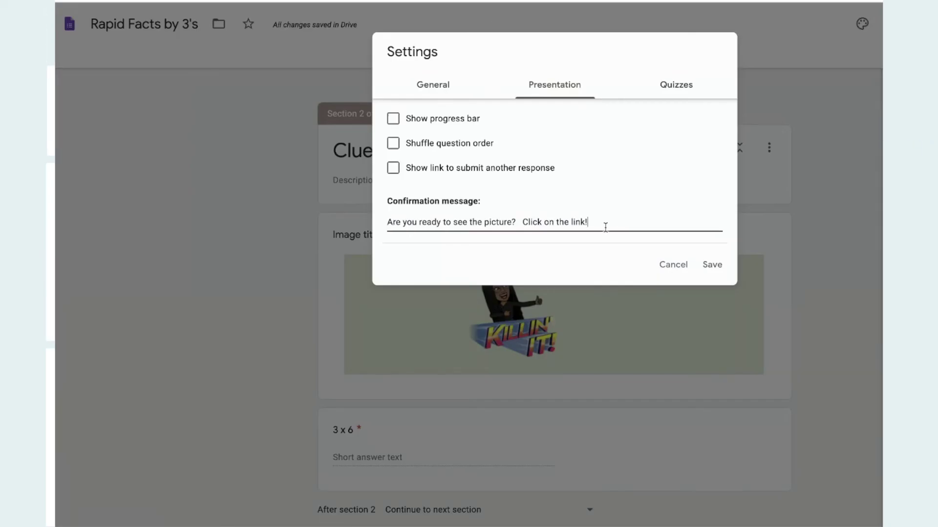
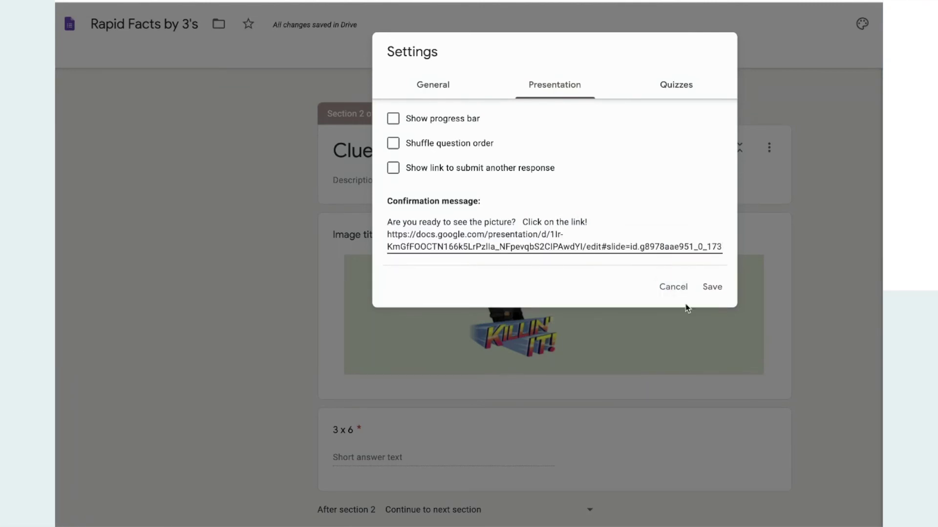
Add the slide link to the confirmation message; make the form a quiz releasing grades later, showing point values only.
left_click(711, 287)
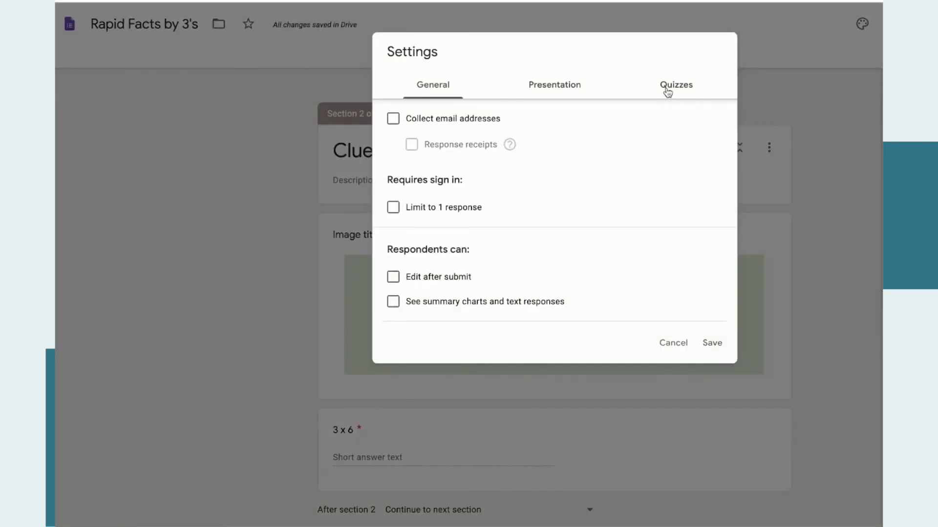
left_click(667, 88)
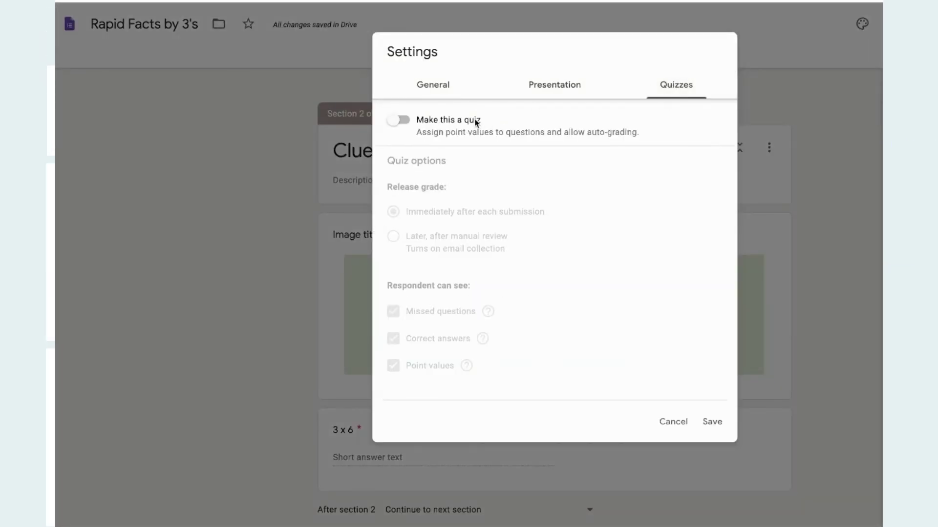
left_click(402, 122)
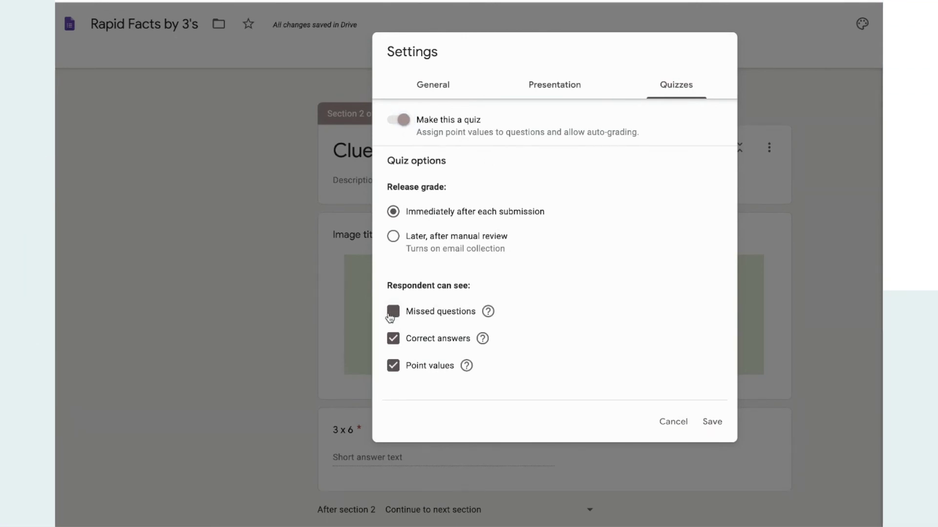
left_click(396, 341)
left_click(395, 366)
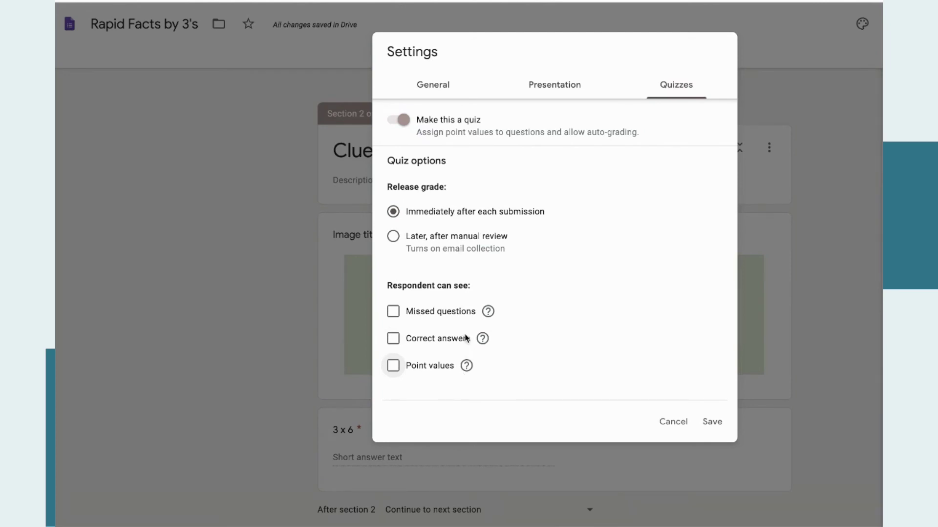
left_click(394, 367)
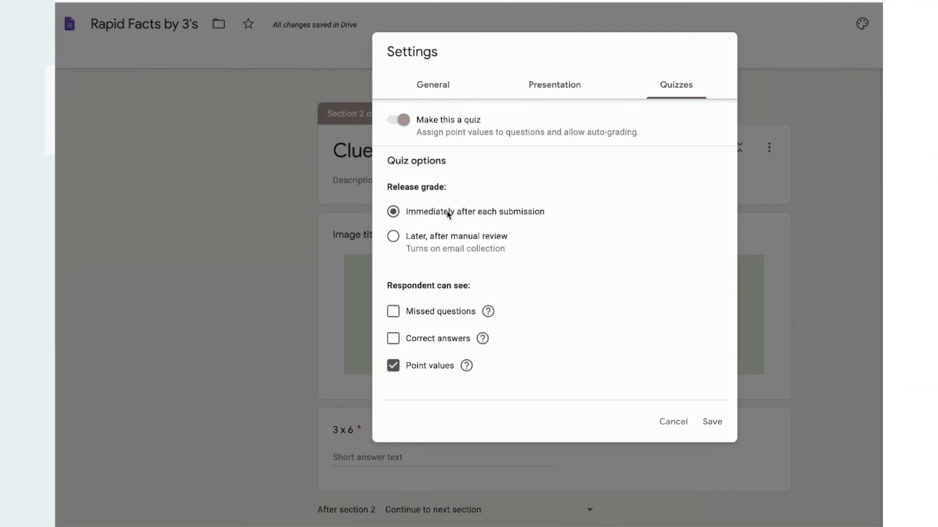
left_click(401, 215)
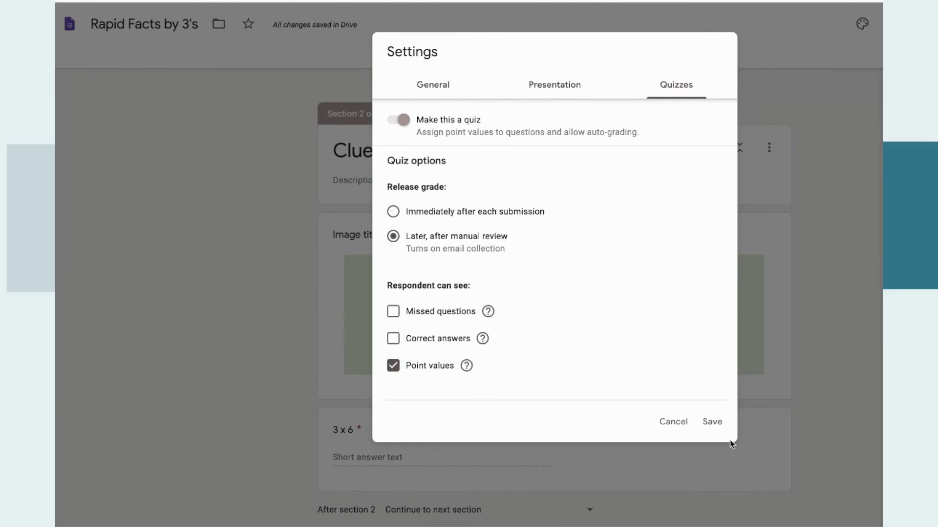
left_click(720, 427)
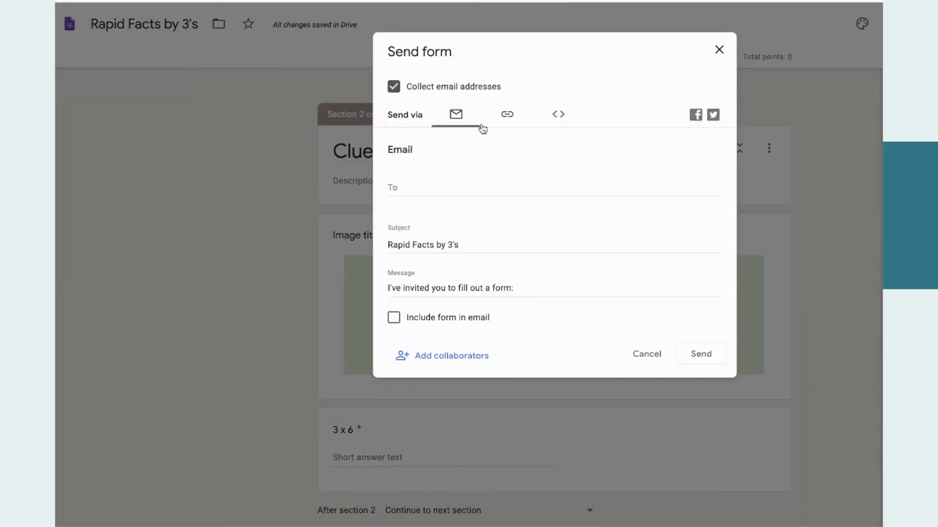
Copy the form's shortened share link from the Send dialog.
left_click(507, 117)
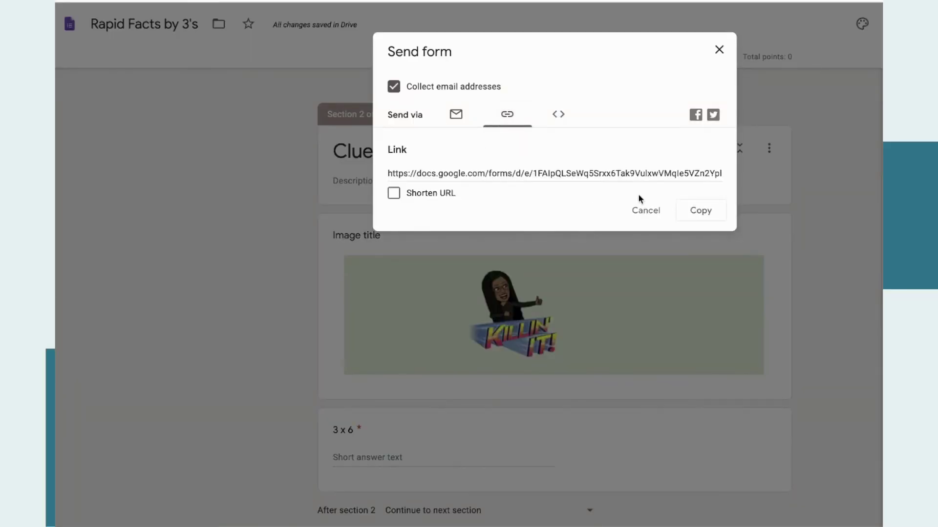
left_click(394, 194)
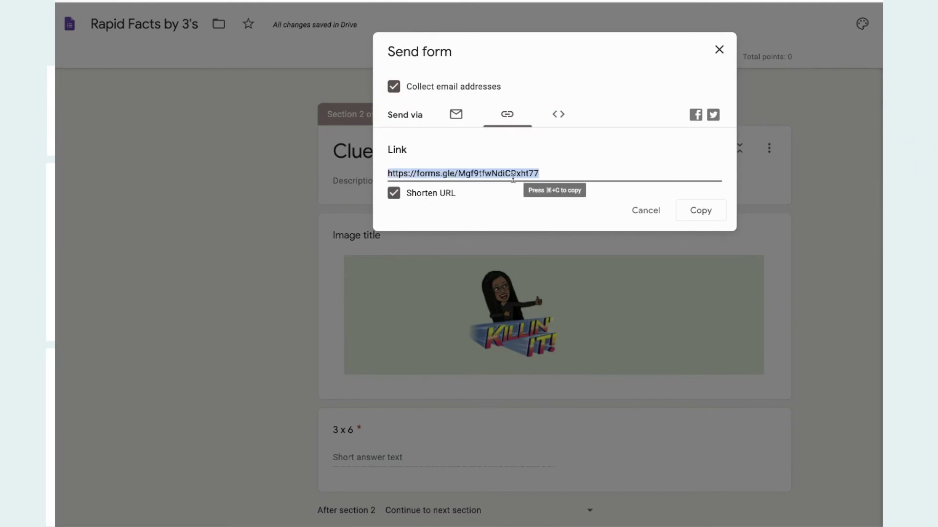
left_click(720, 216)
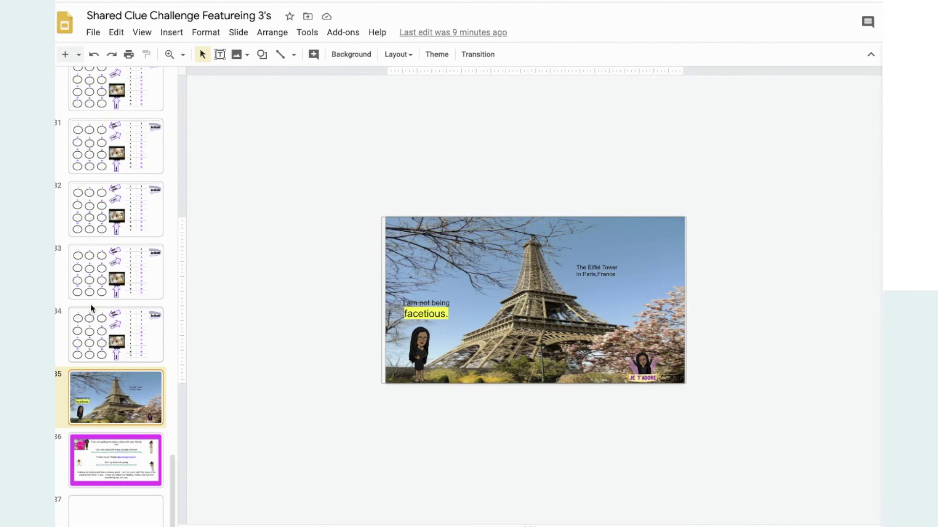
Open slide 10 and select its 'Rapid Fire Facts GO!' arrow to reveal the forms.gle link.
scroll(90, 304, "up", 14)
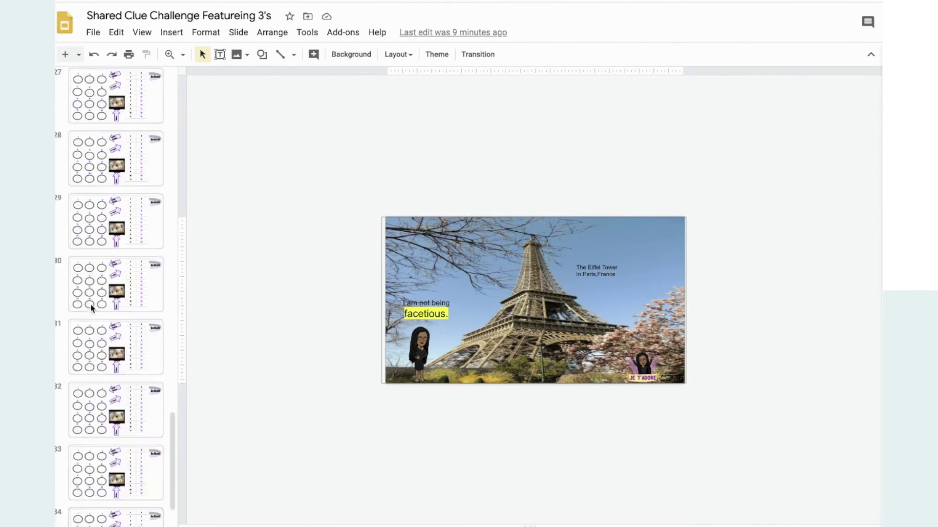
scroll(90, 303, "up", 14)
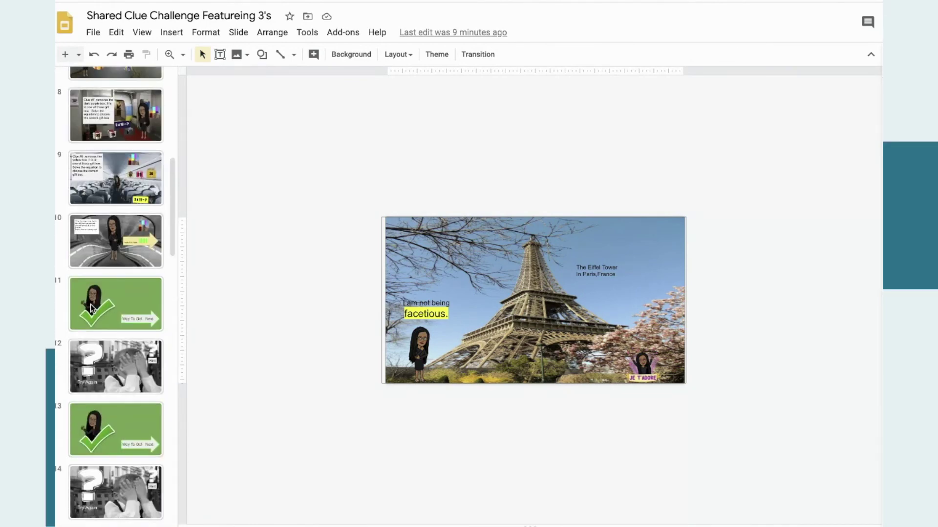
left_click(93, 239)
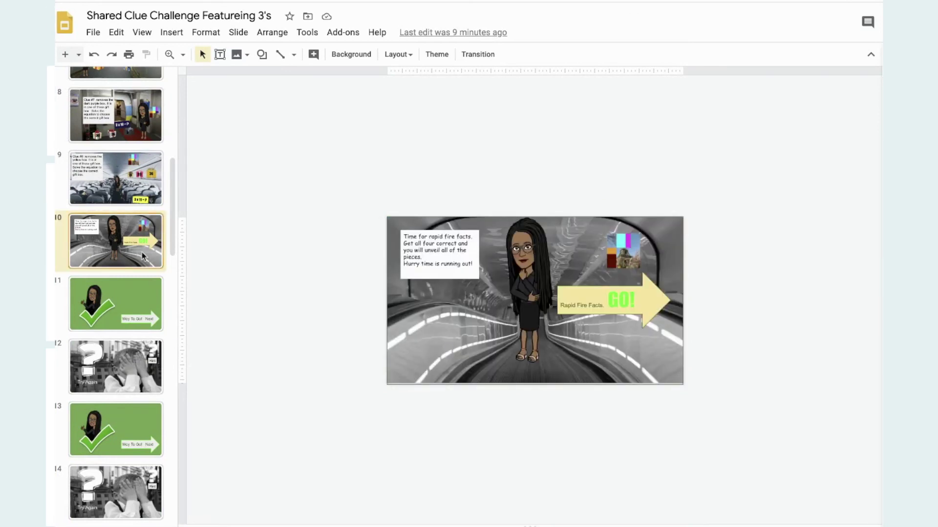
left_click(618, 318)
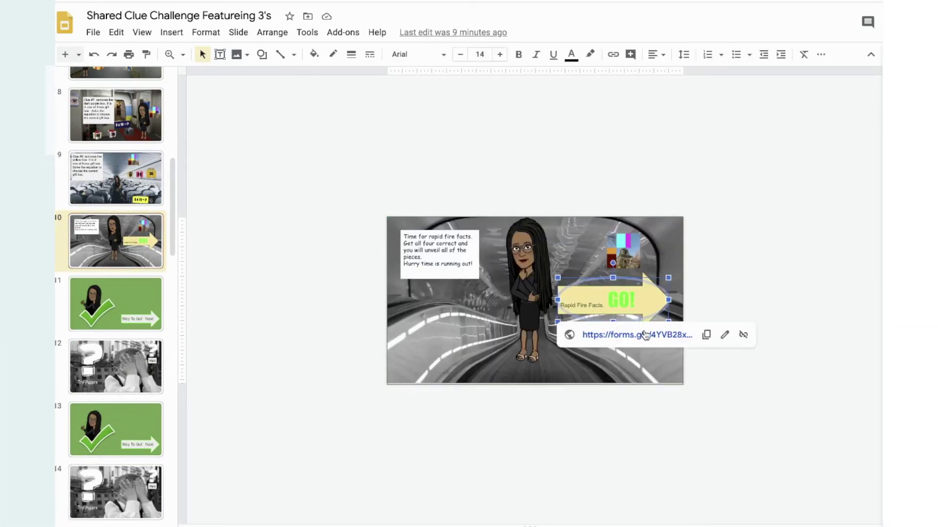